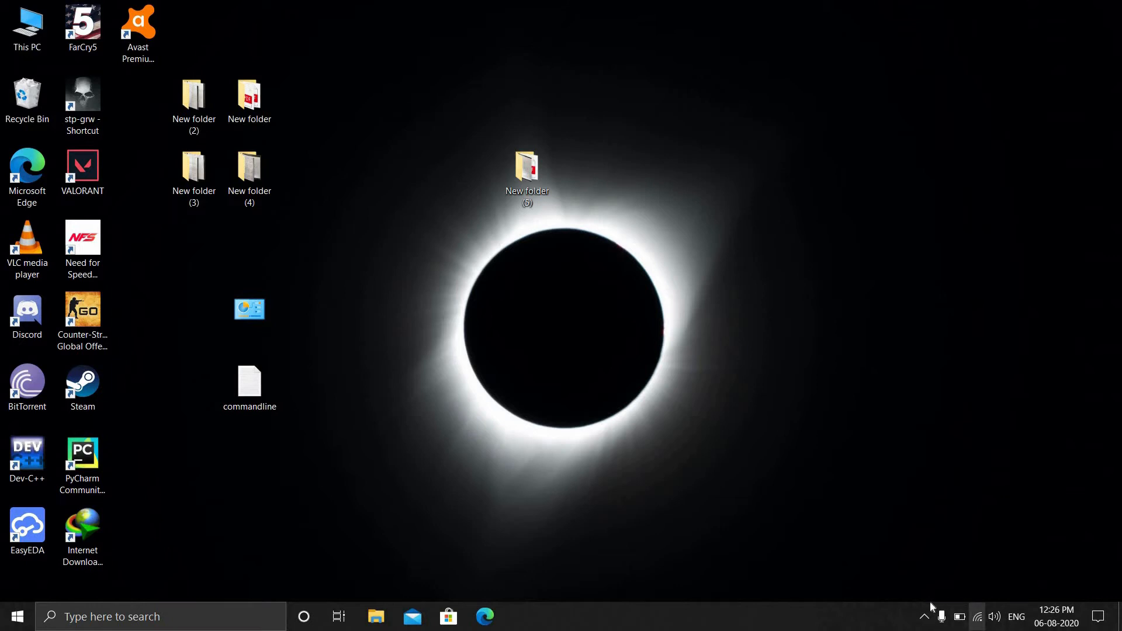
Connect the computer to the TP-LINK_B548 Wi-Fi network by entering its network security key
click(976, 617)
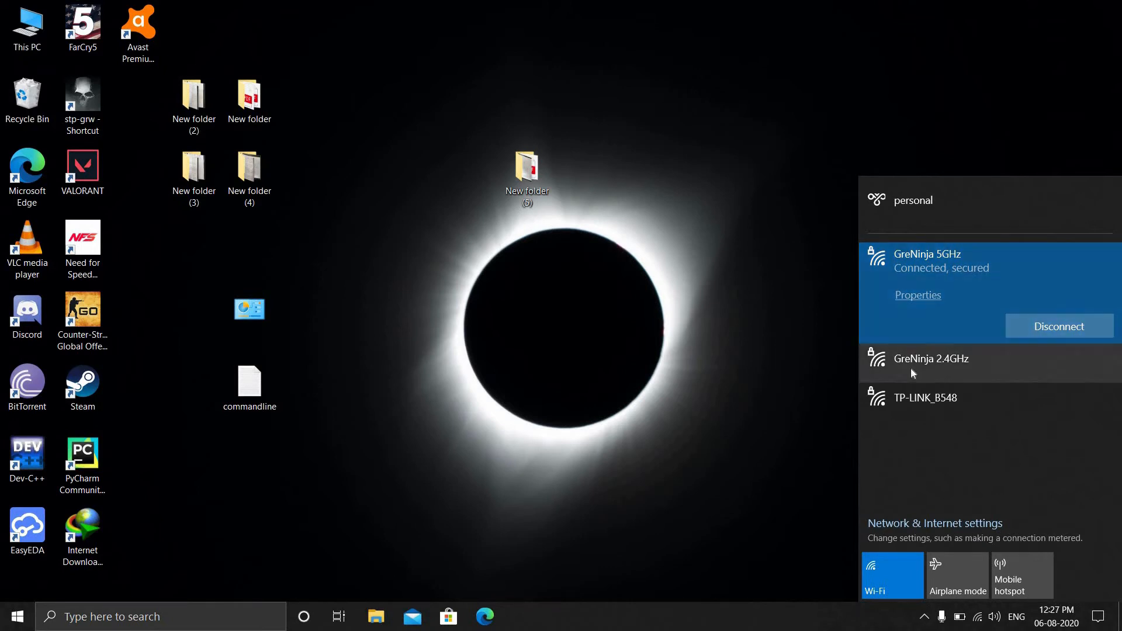
click(922, 404)
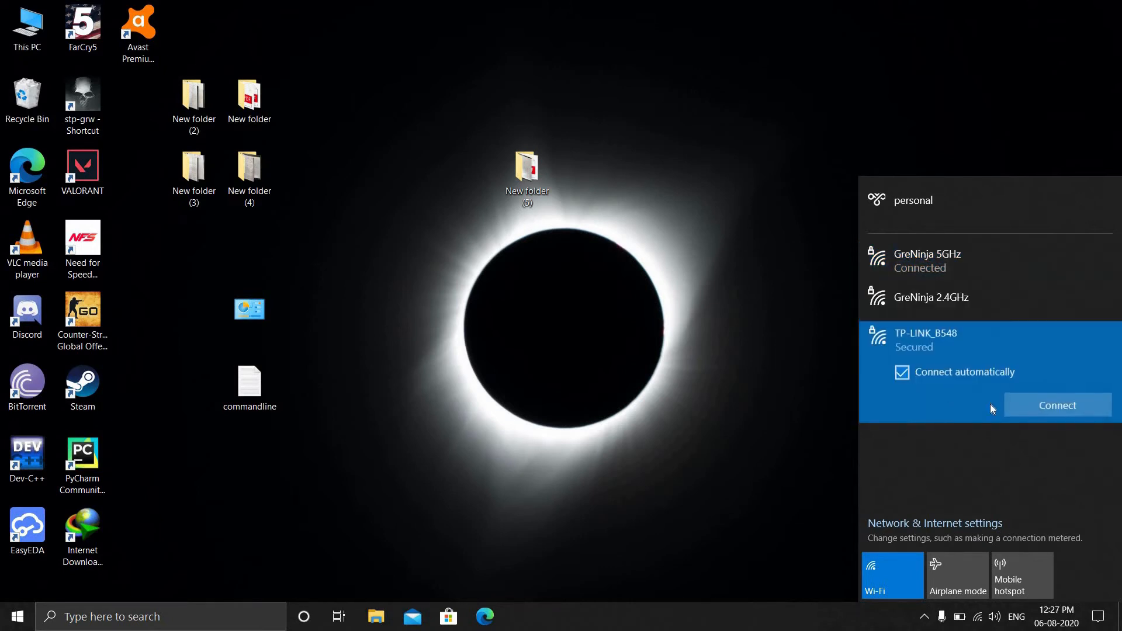
click(1040, 408)
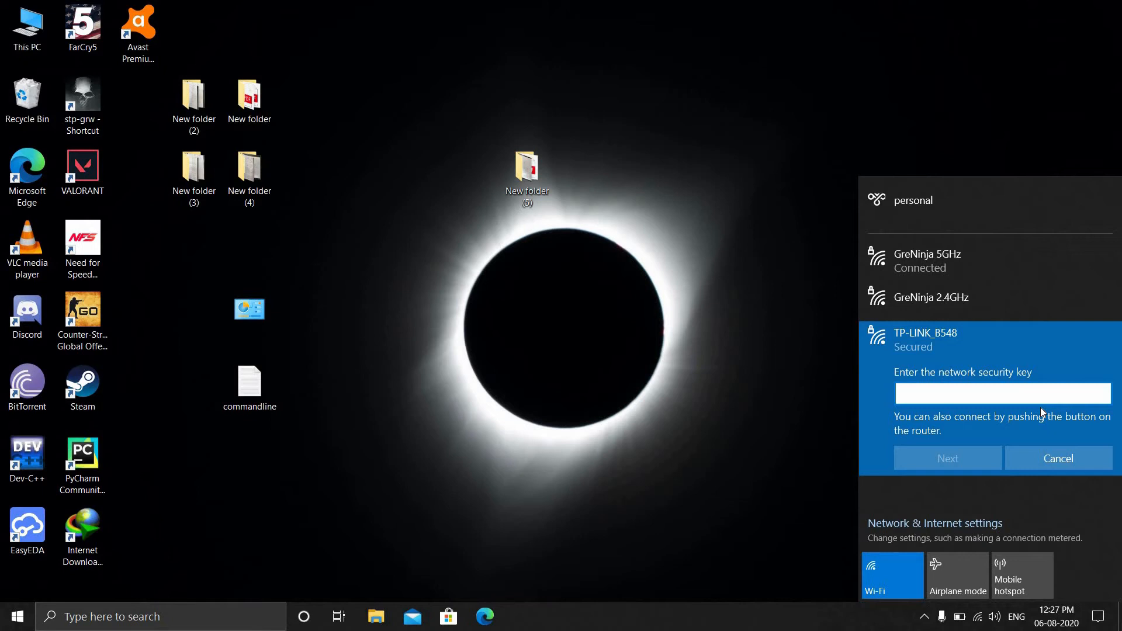
text(••••••••)
click(1100, 397)
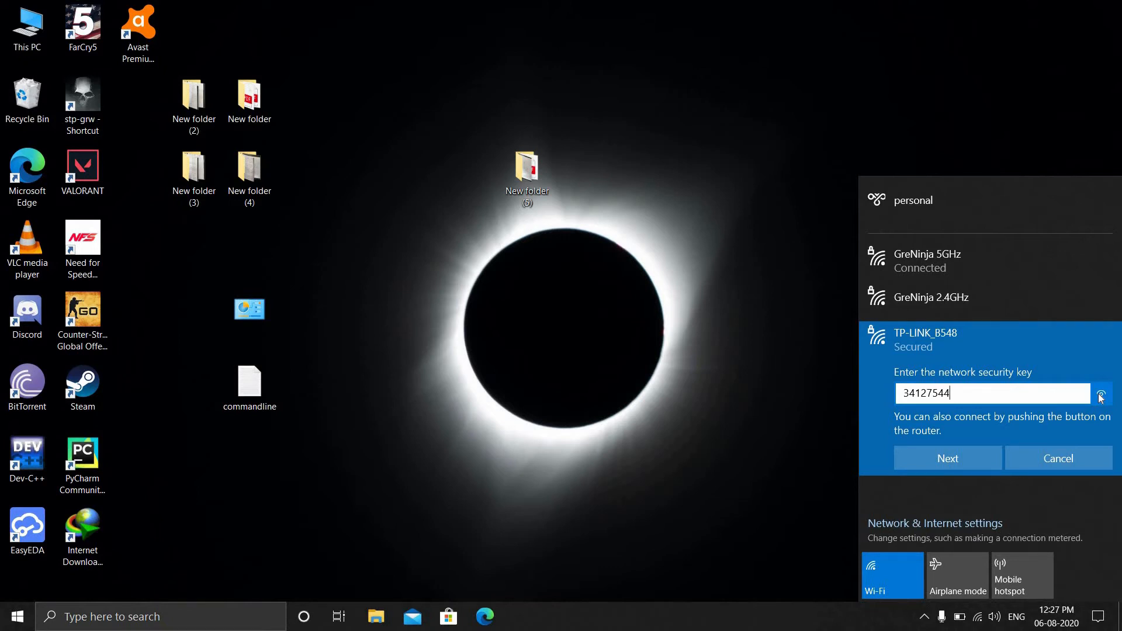
click(952, 447)
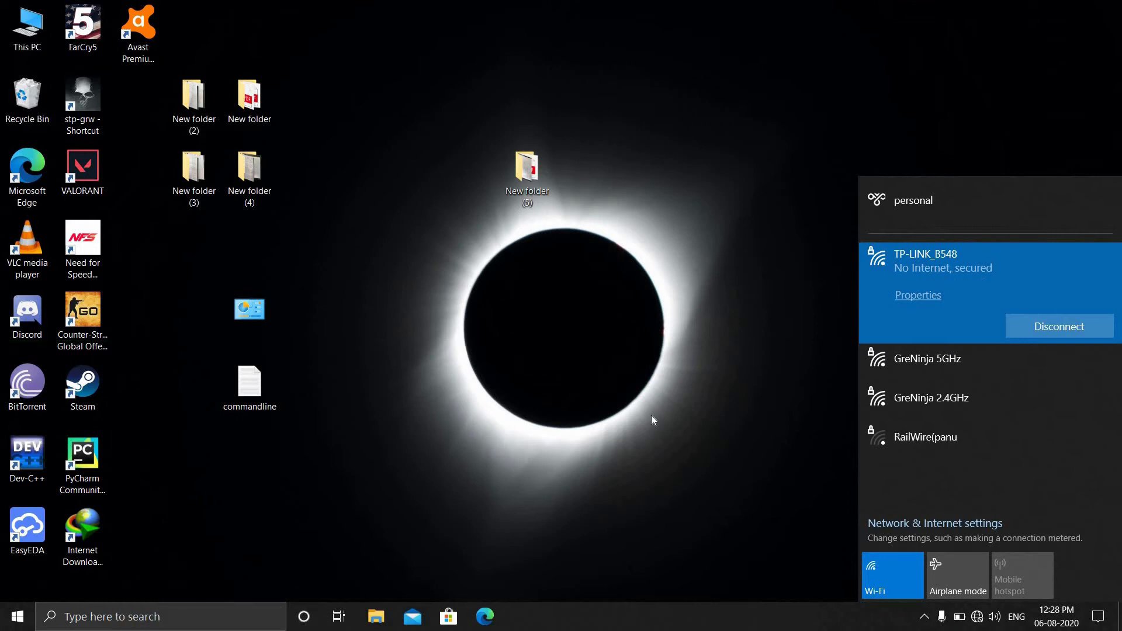
Switch to Microsoft Edge and load the router's administration site tplinkwifi.net
click(503, 609)
click(494, 623)
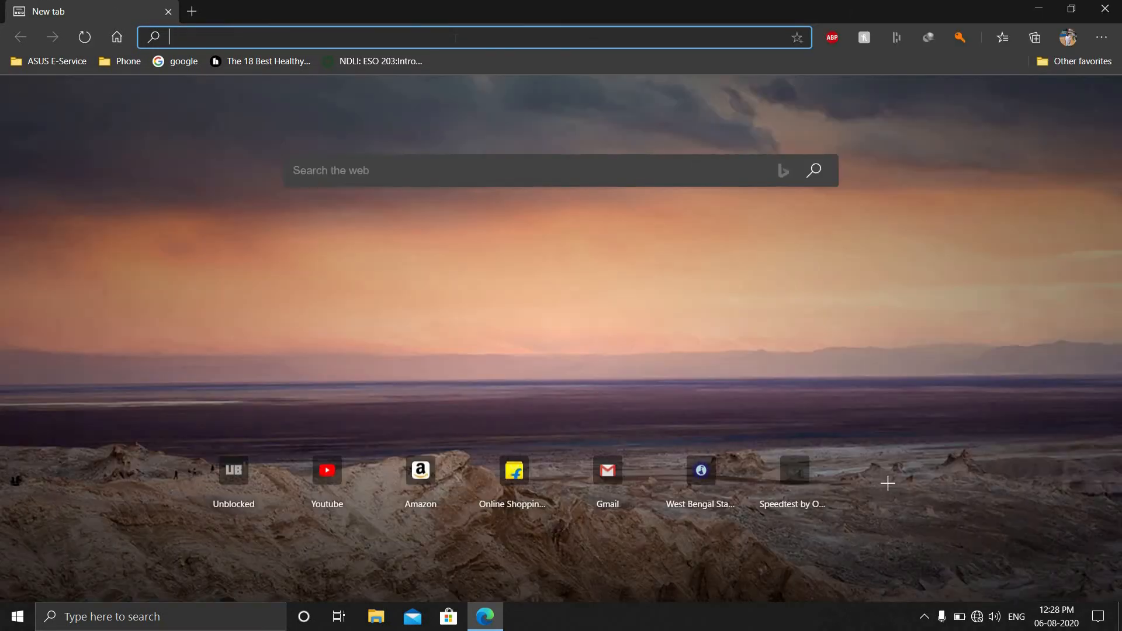
text(t)
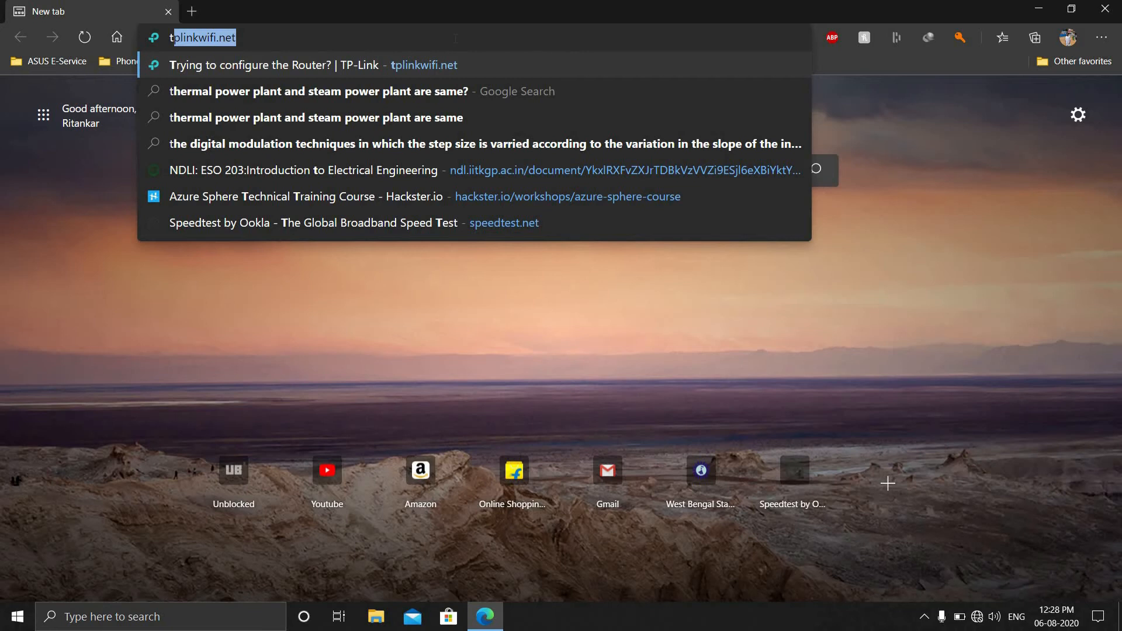
key(Return)
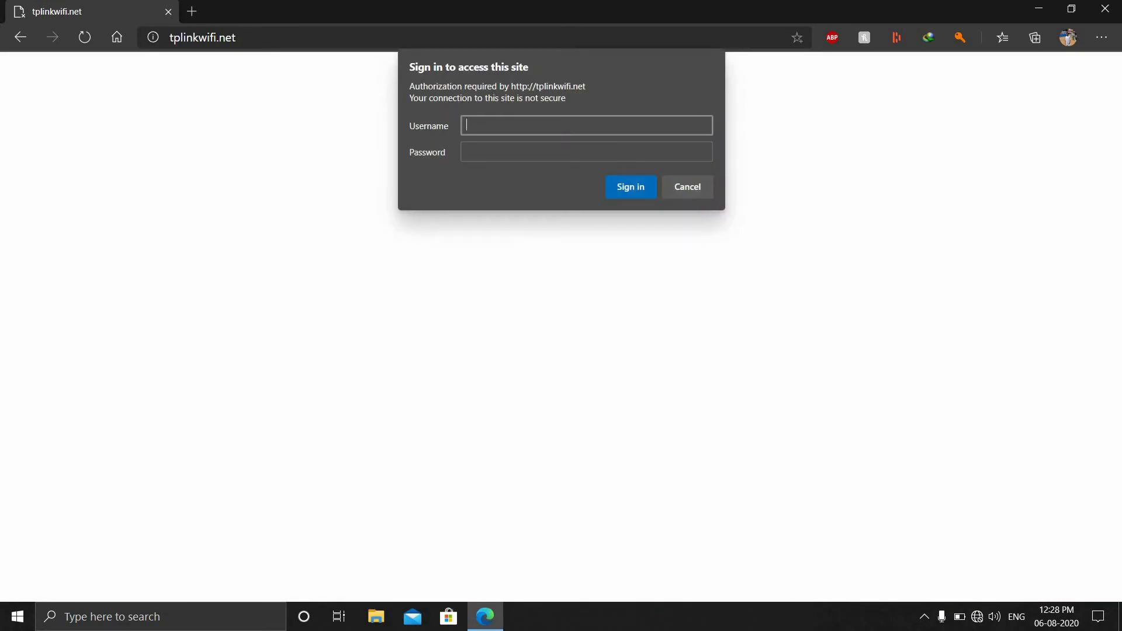
Sign in to the router's administration site with the username admin and the account password
key(Tab)
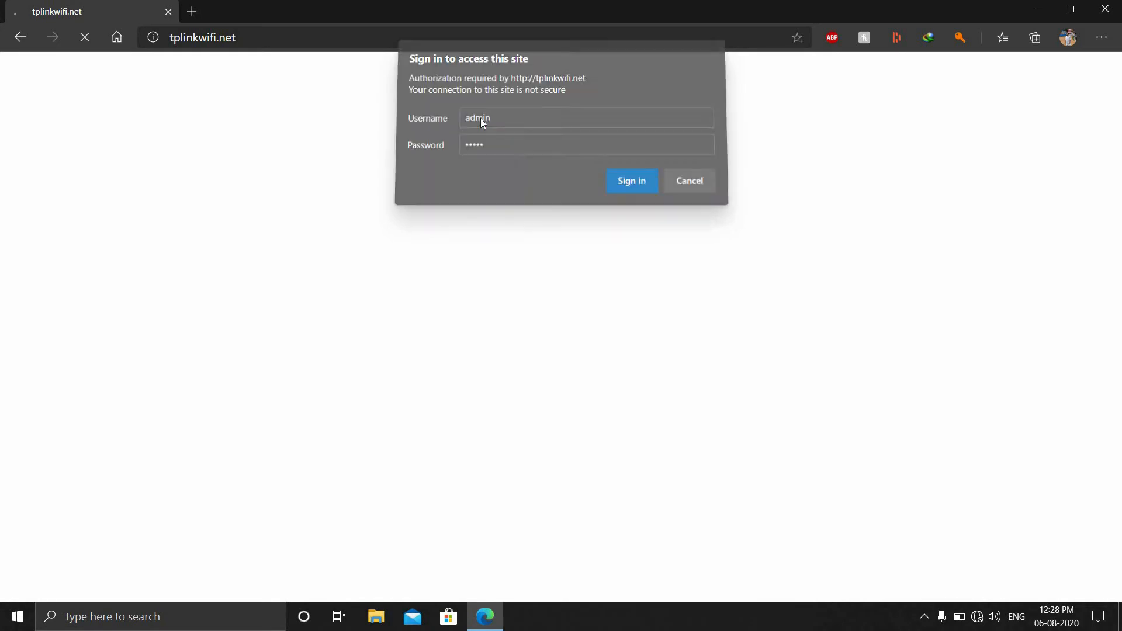
key(Return)
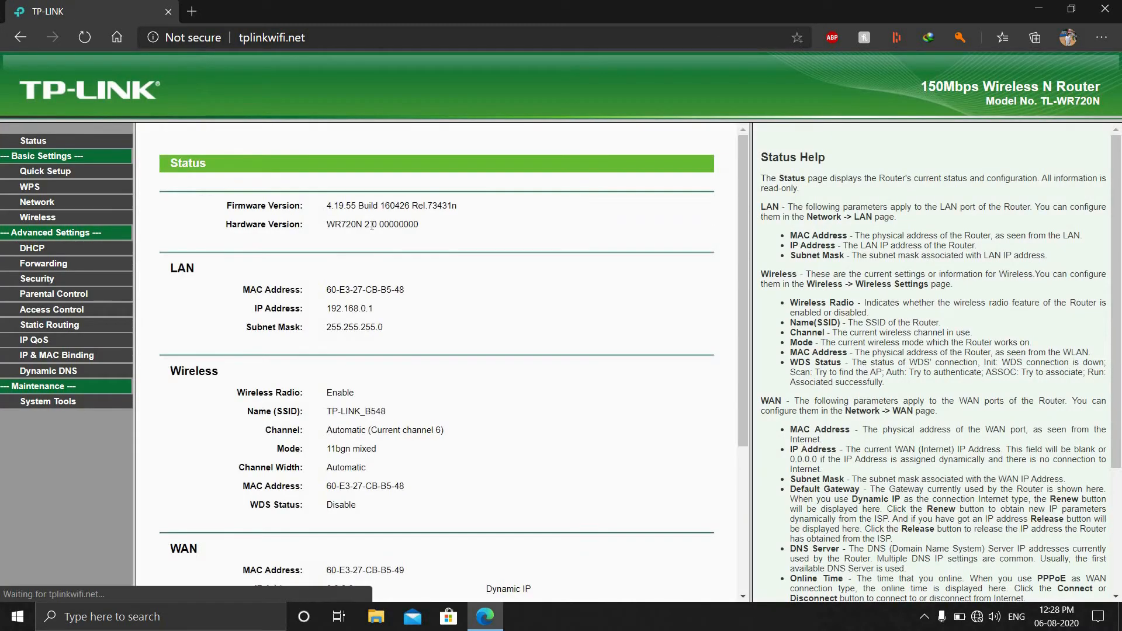
scroll(386, 378, down, 1)
scroll(386, 378, down, 3)
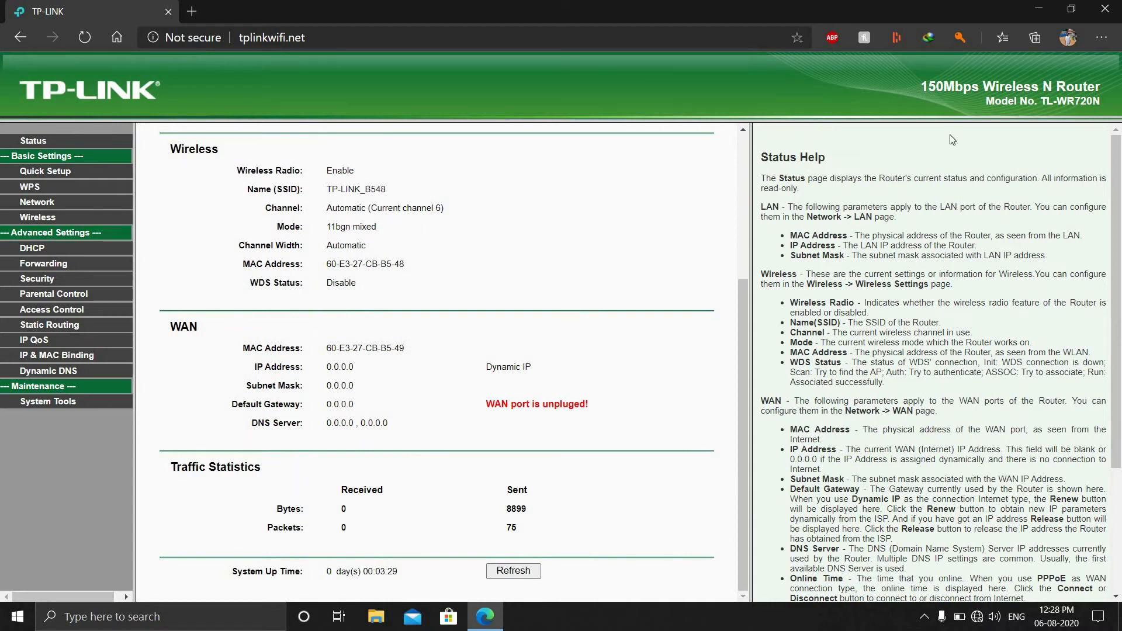
scroll(555, 363, up, 4)
scroll(561, 350, down, 4)
scroll(409, 292, up, 4)
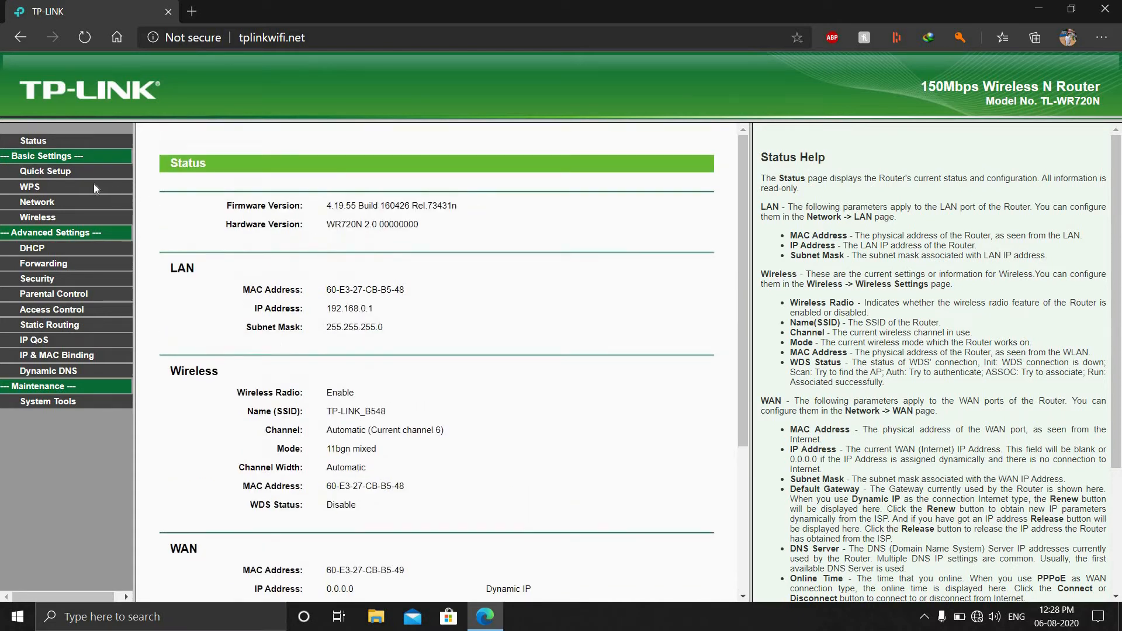
Rename SSID1 to GreNinja Repeater in the router's wireless settings
click(50, 220)
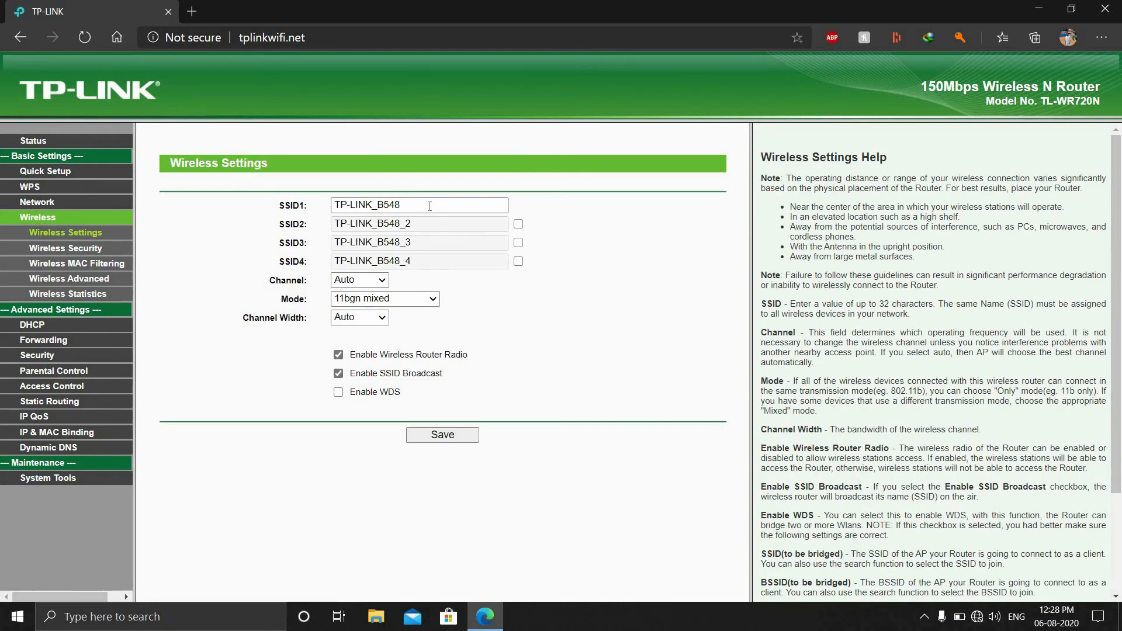
triple_click(430, 206)
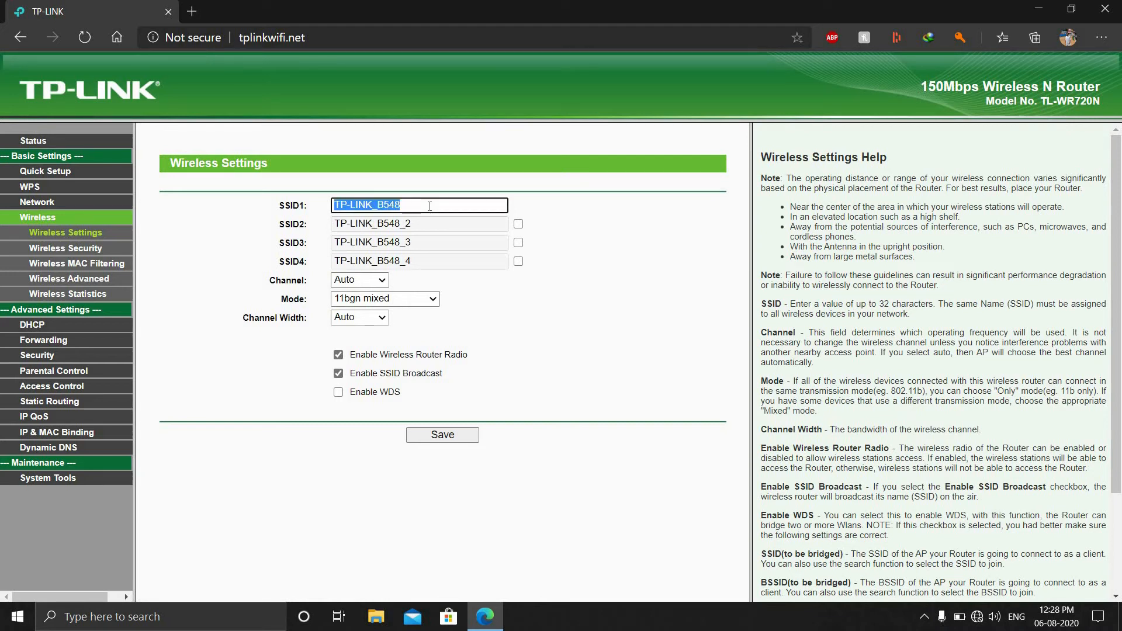
text(Gre)
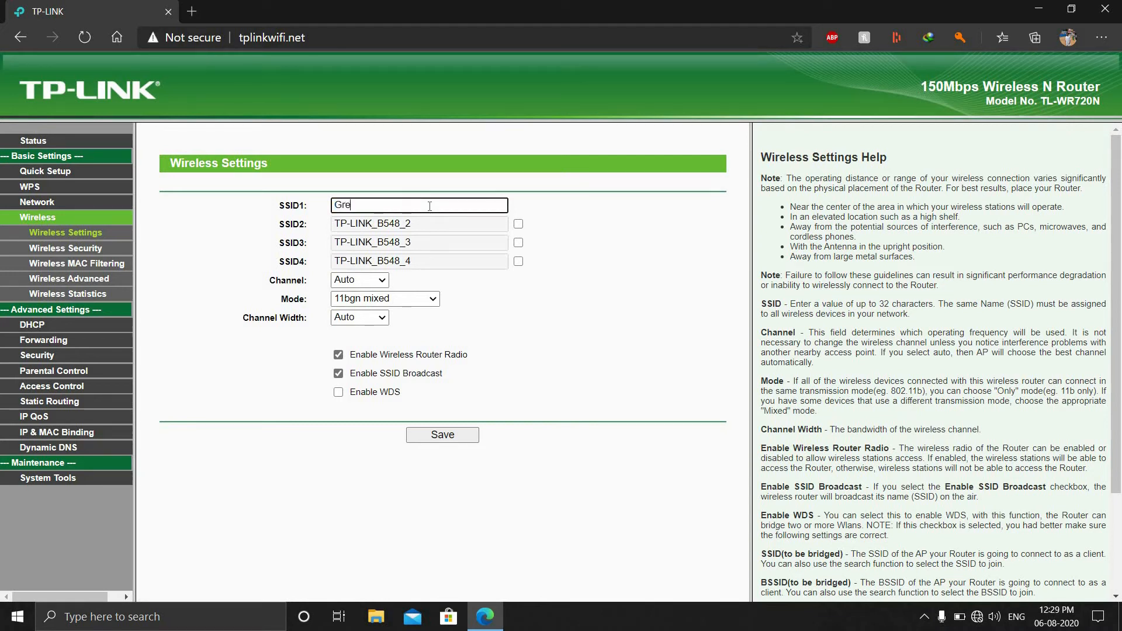
text(Ninja Repeater)
click(245, 261)
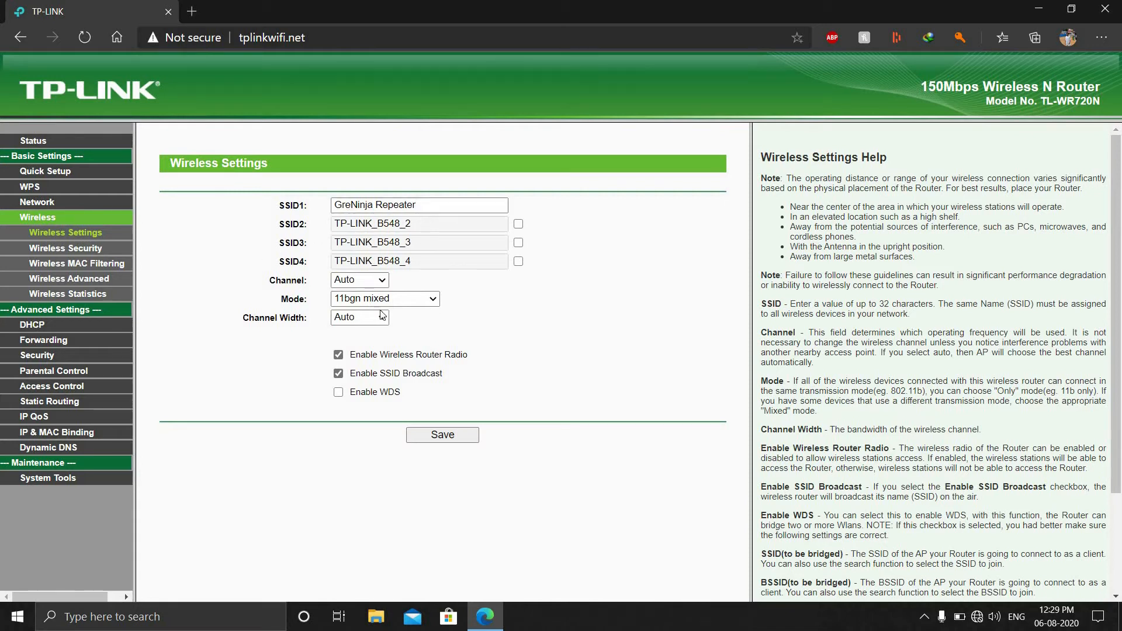
Set the wireless channel to 1
click(368, 282)
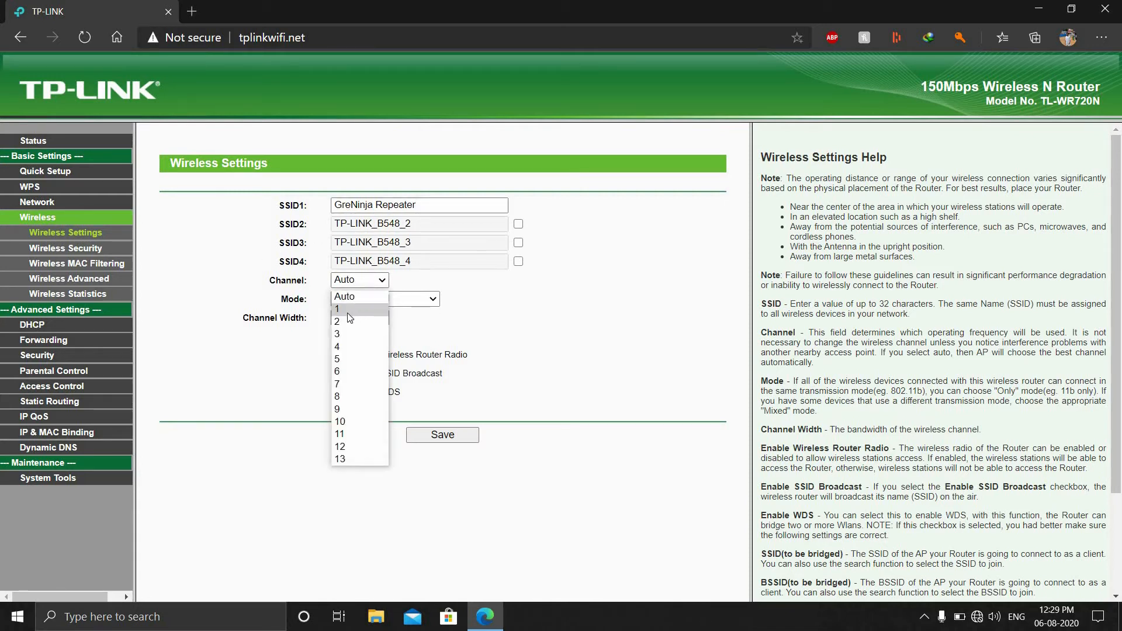
click(346, 309)
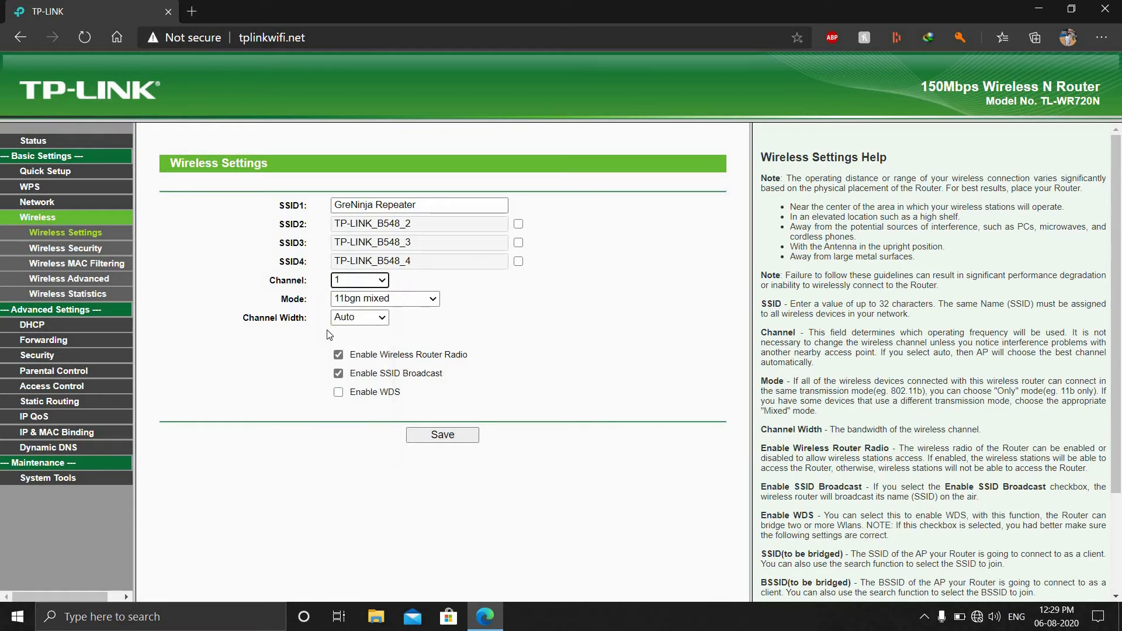
click(361, 287)
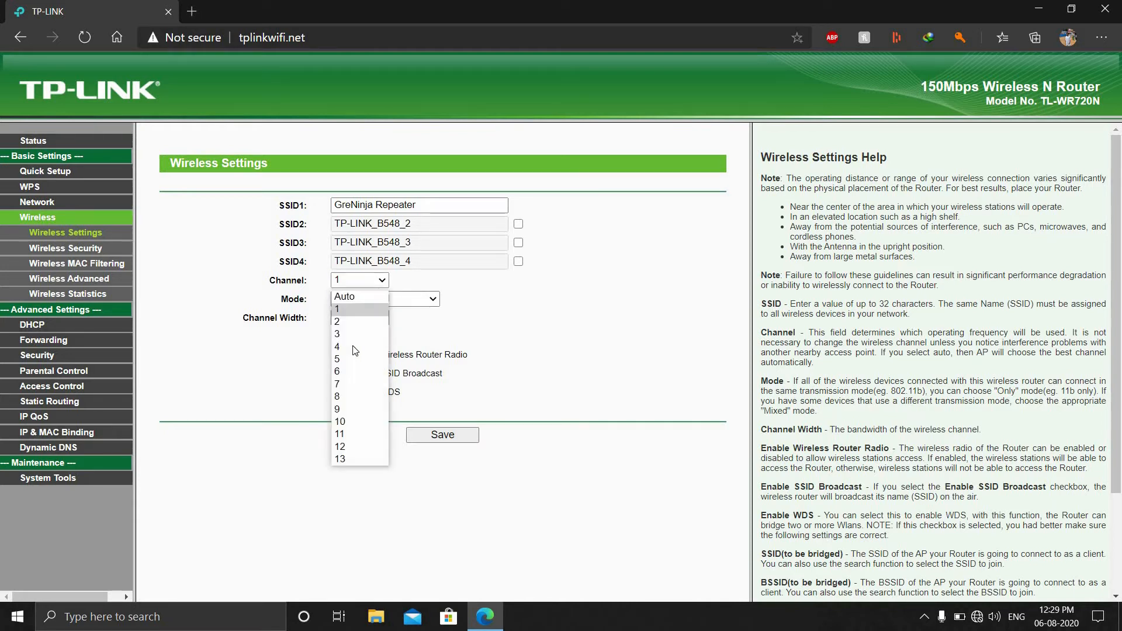
click(357, 312)
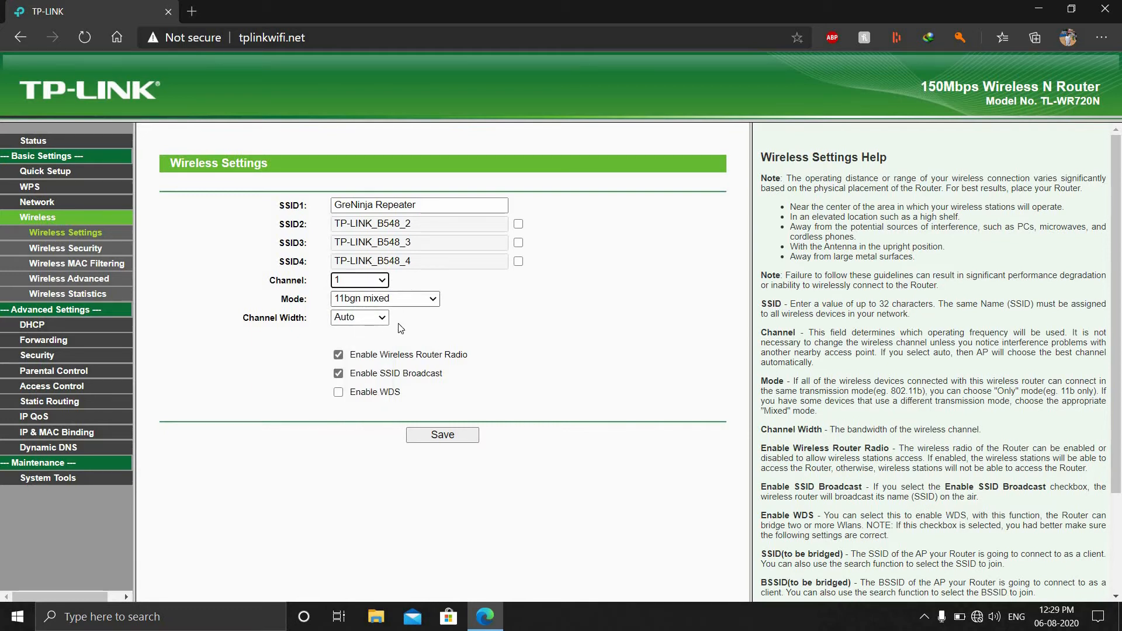
Enable WDS and survey the nearby access points to select GreNinja 2.4GHz as the network to bridge
click(337, 395)
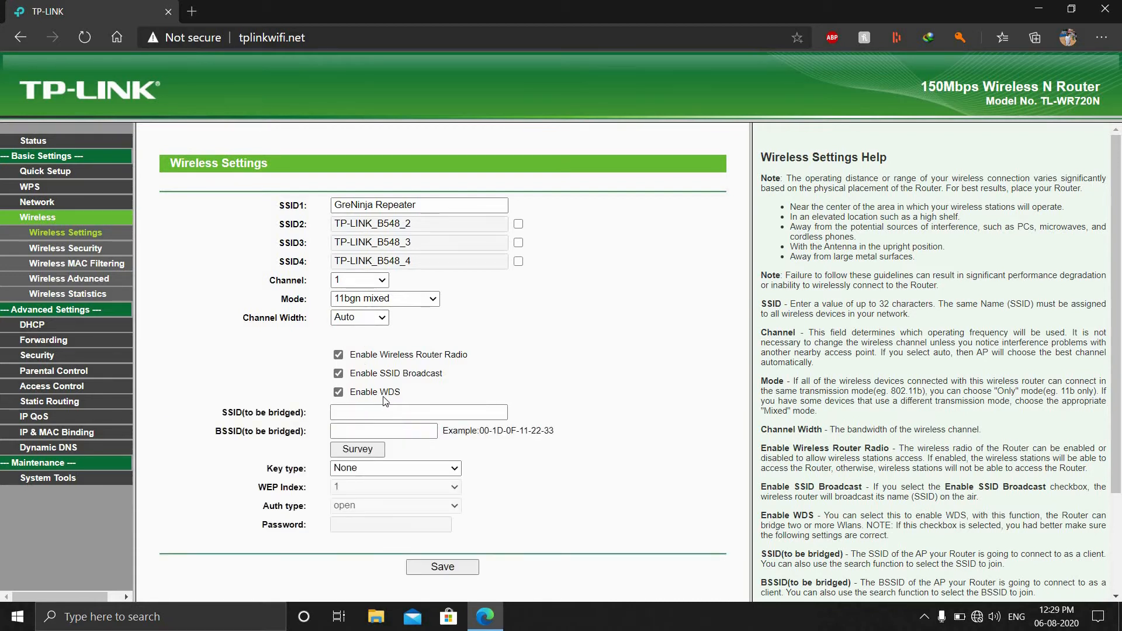
click(358, 449)
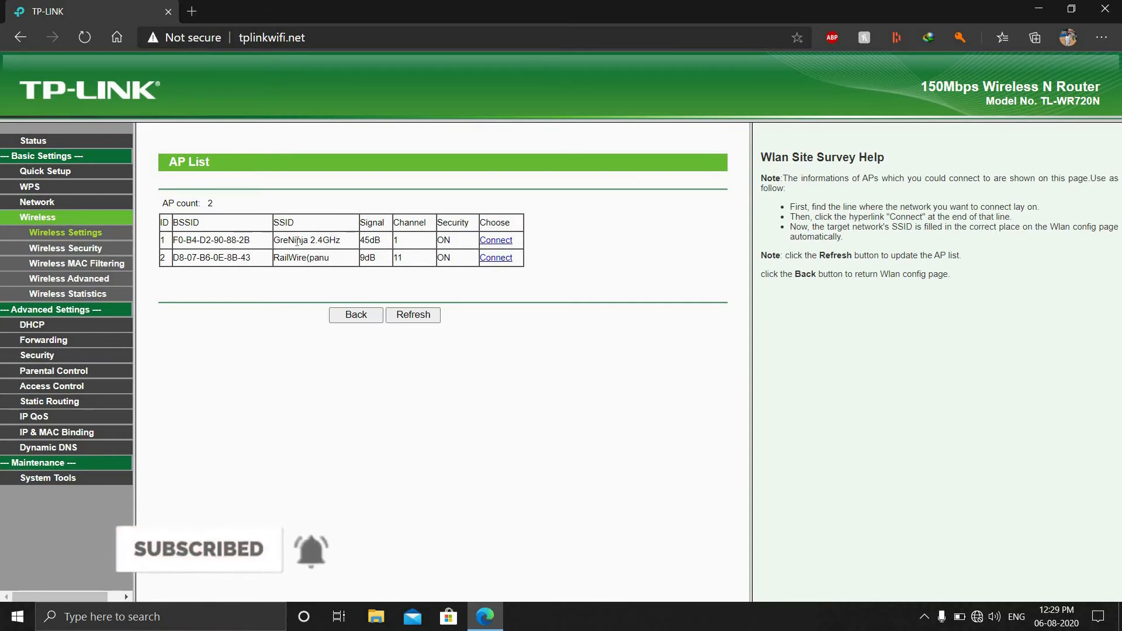
click(494, 240)
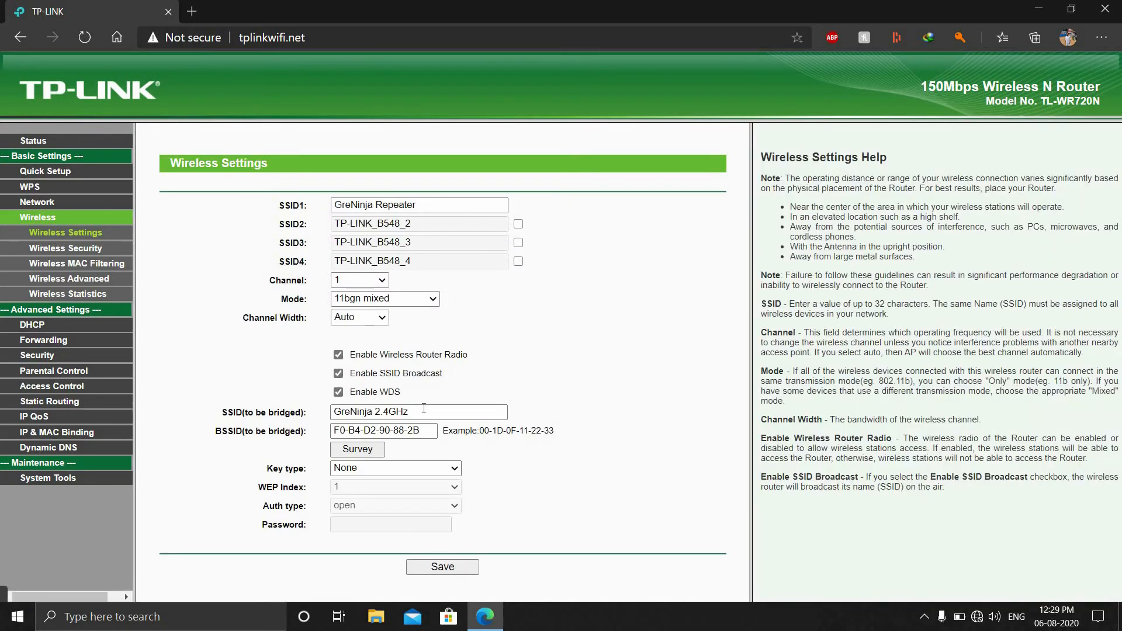
Set the bridge key type to WPA-PSK/WPA2-PSK, enter the bridged network's password, and save the wireless settings
click(411, 468)
click(393, 515)
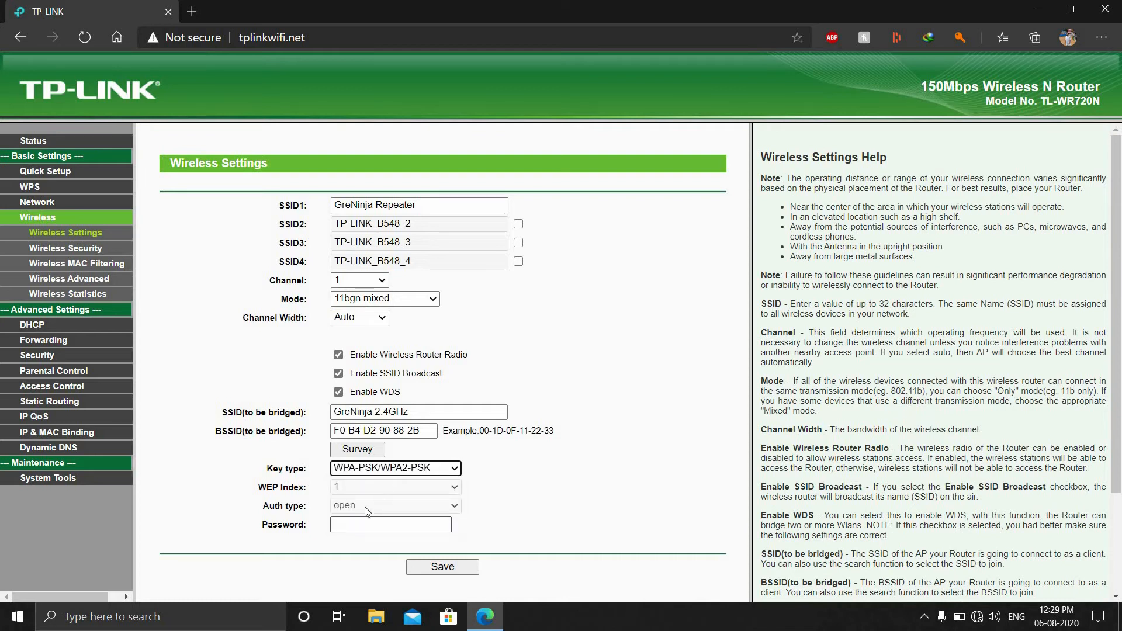
click(348, 525)
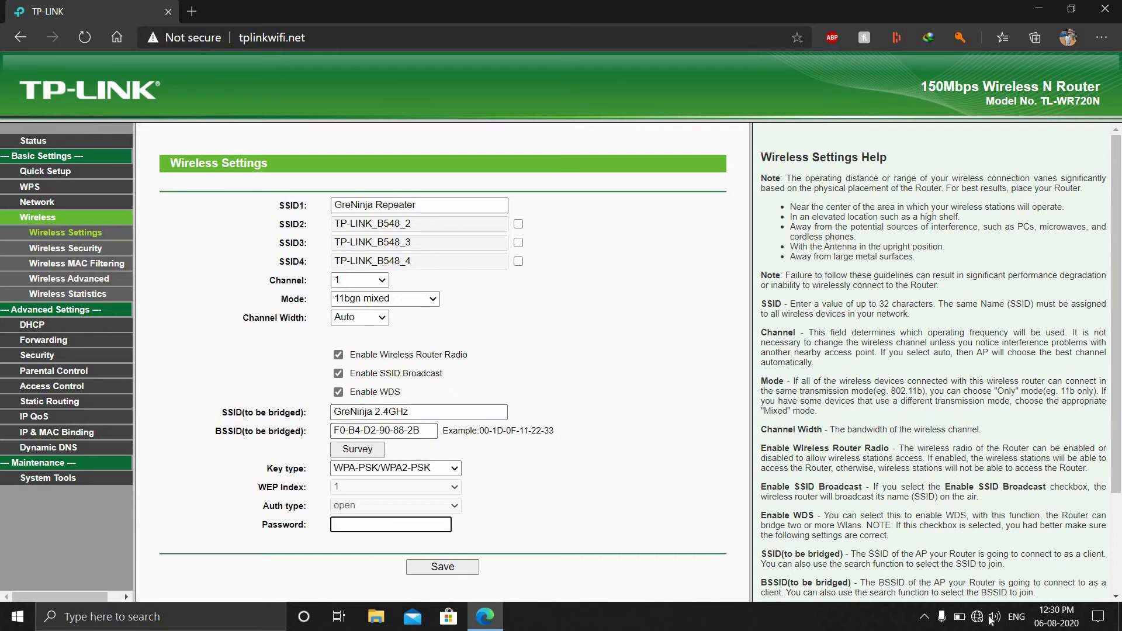
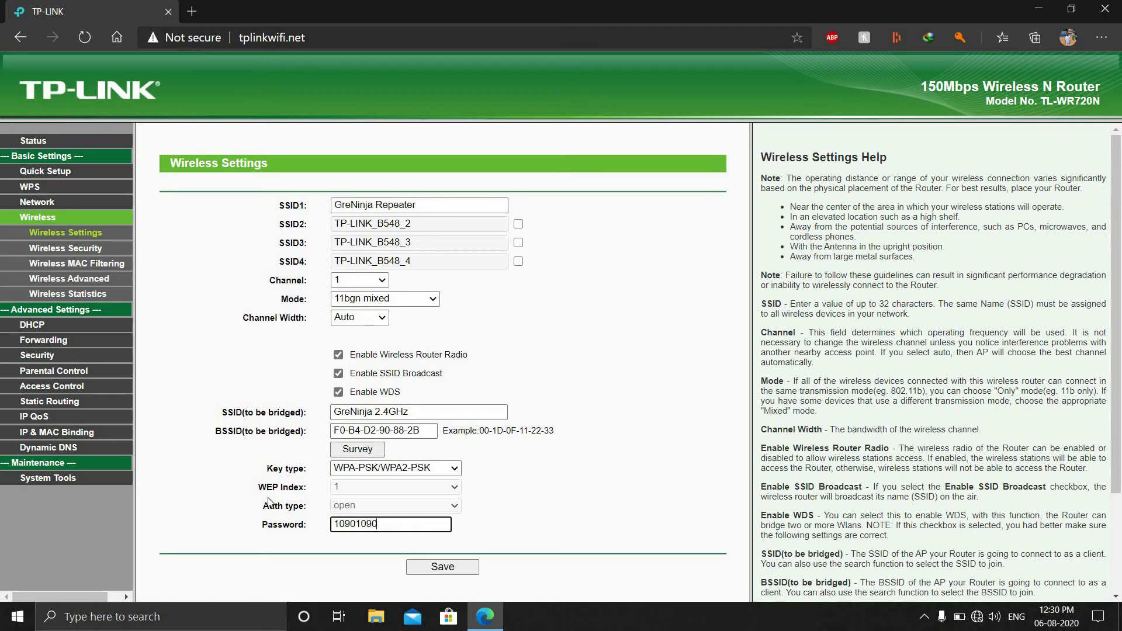
click(462, 568)
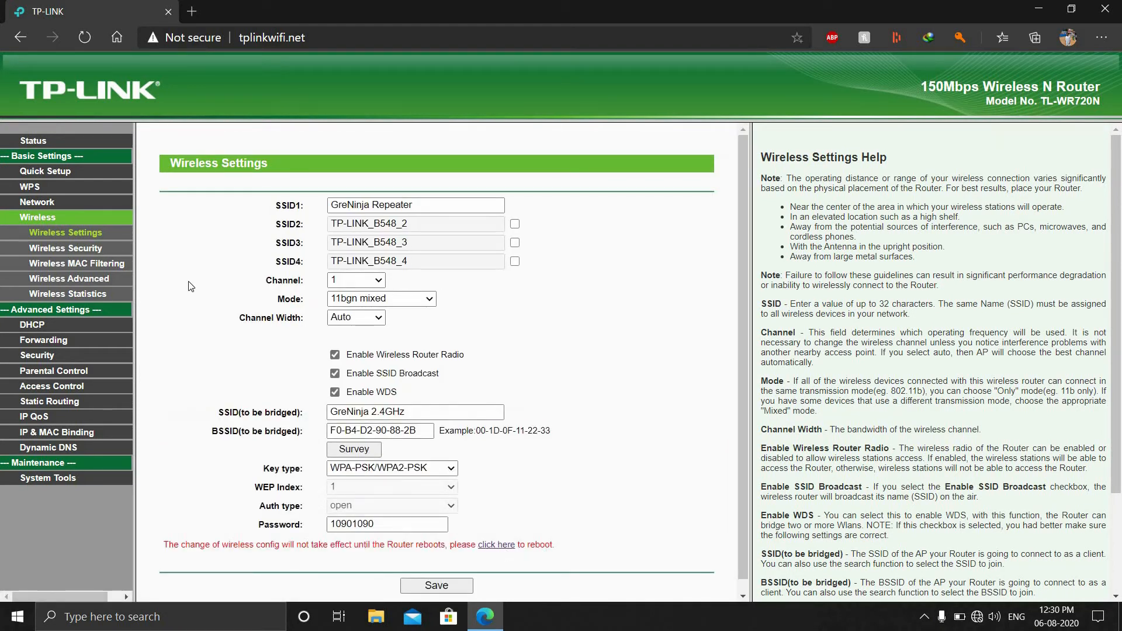
Replace the PSK password of GreNinja Repeater in the wireless security settings and save the change
click(80, 250)
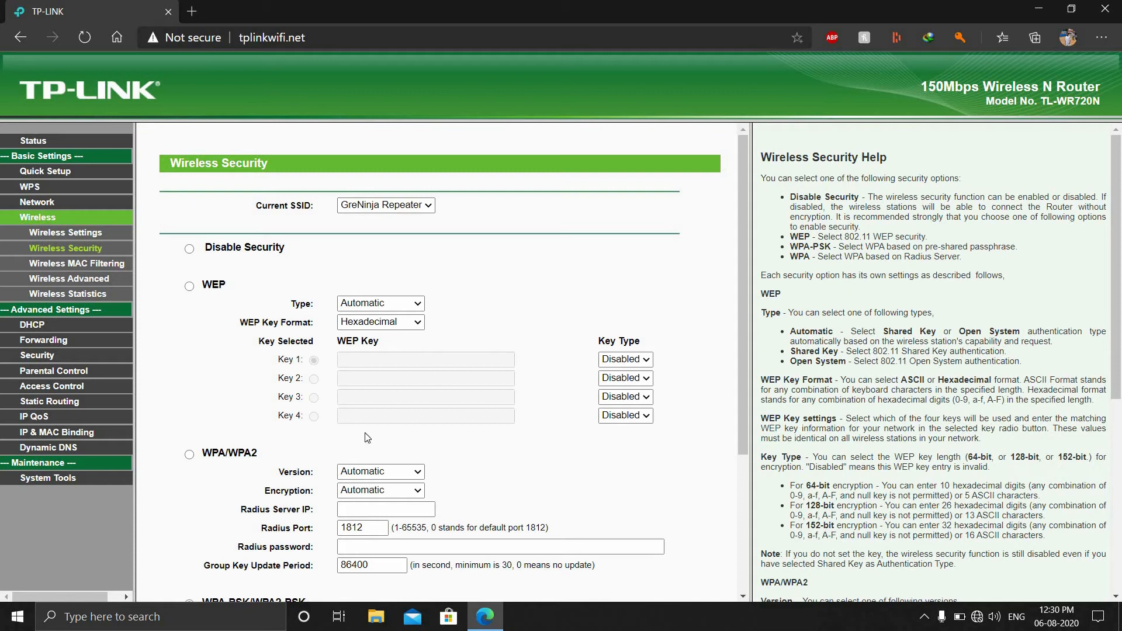
scroll(403, 434, down, 3)
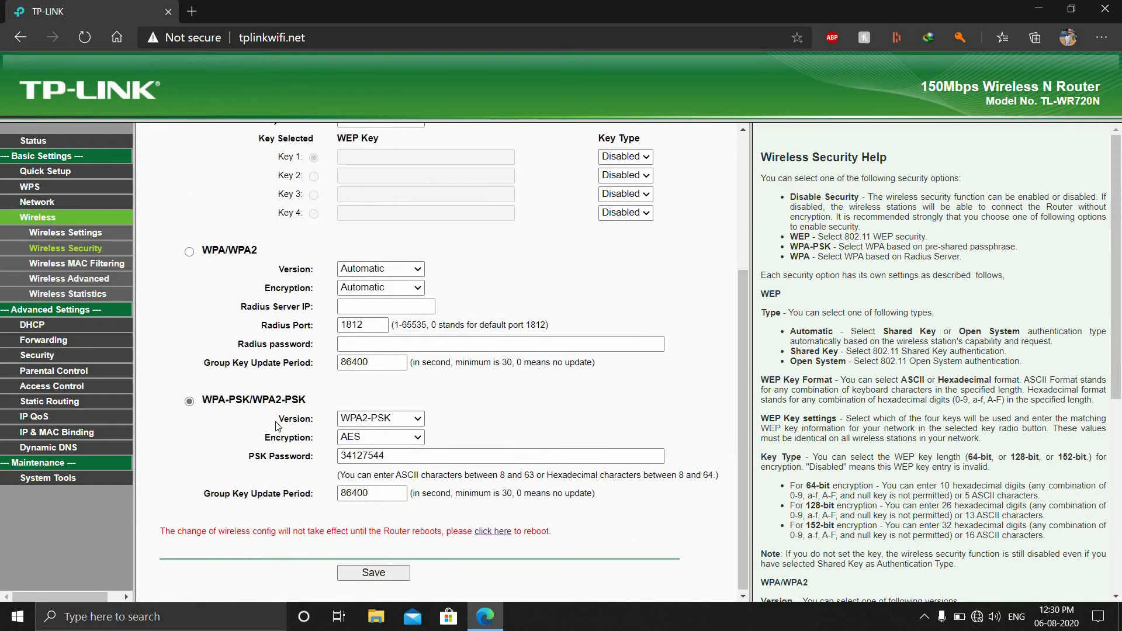
double_click(394, 458)
key(BackSpace)
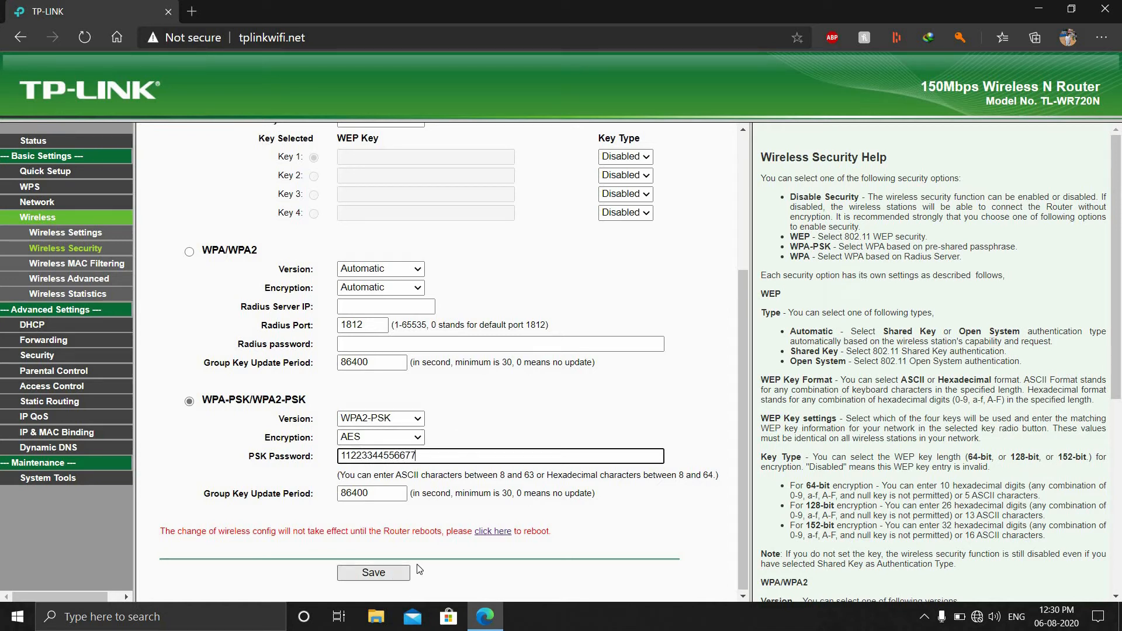
click(391, 572)
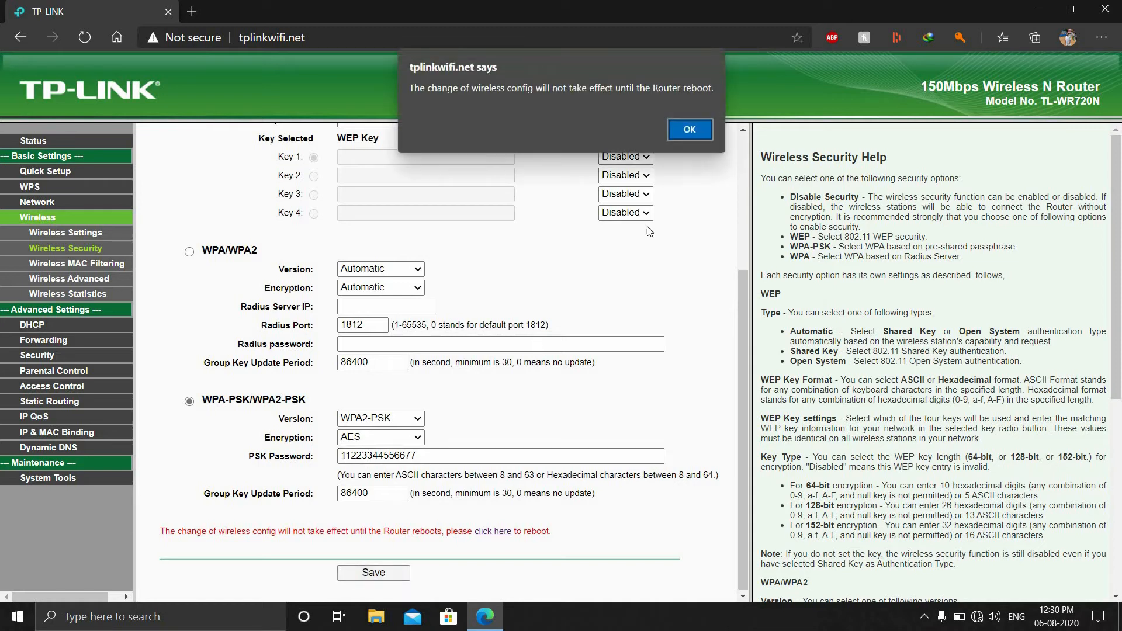
click(689, 129)
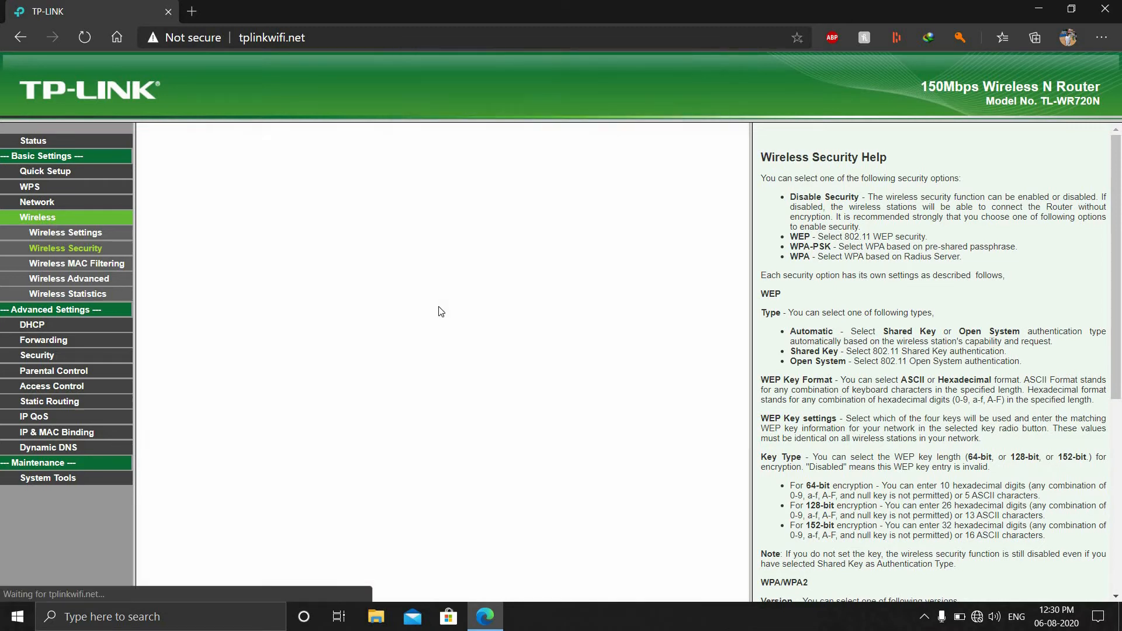
Save the DHCP settings with the DHCP server disabled and open the router's reboot page
click(34, 332)
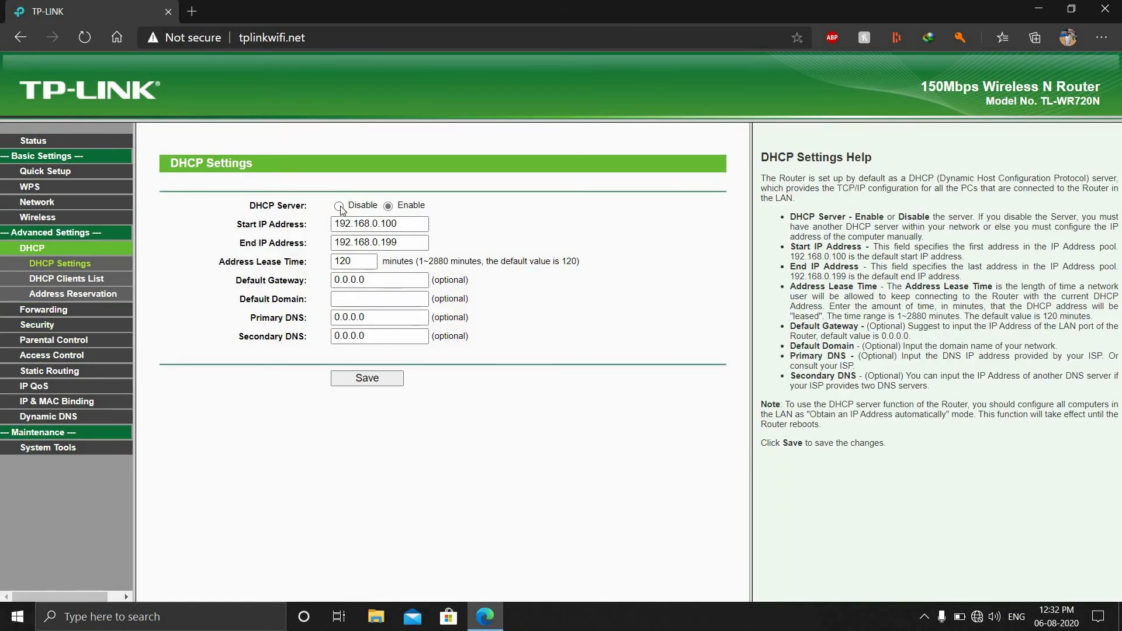
click(373, 377)
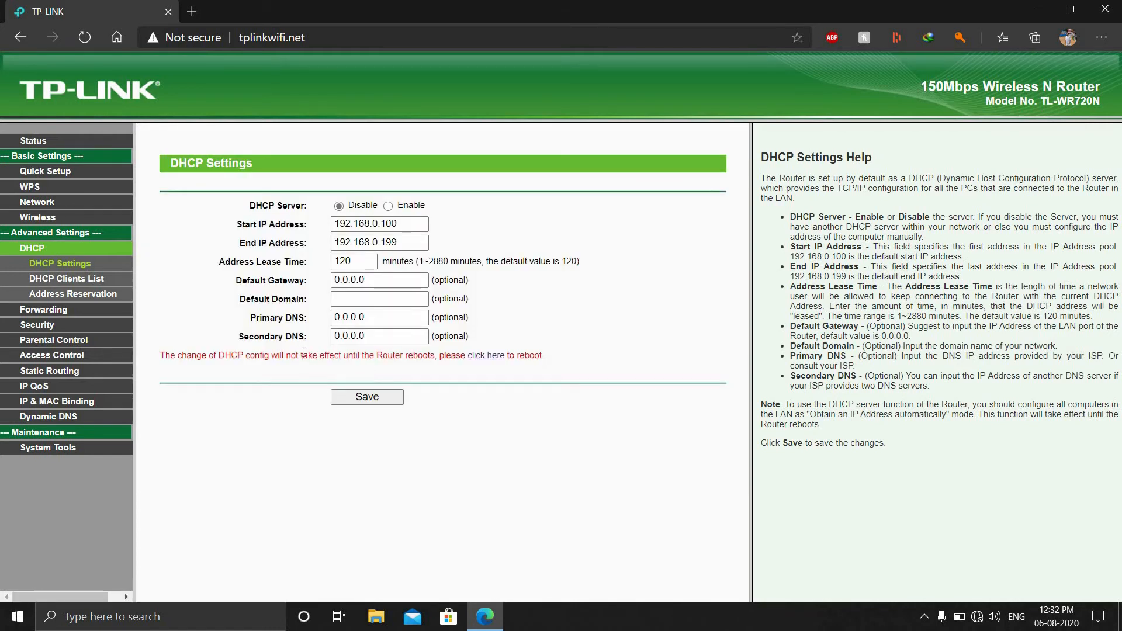
click(486, 355)
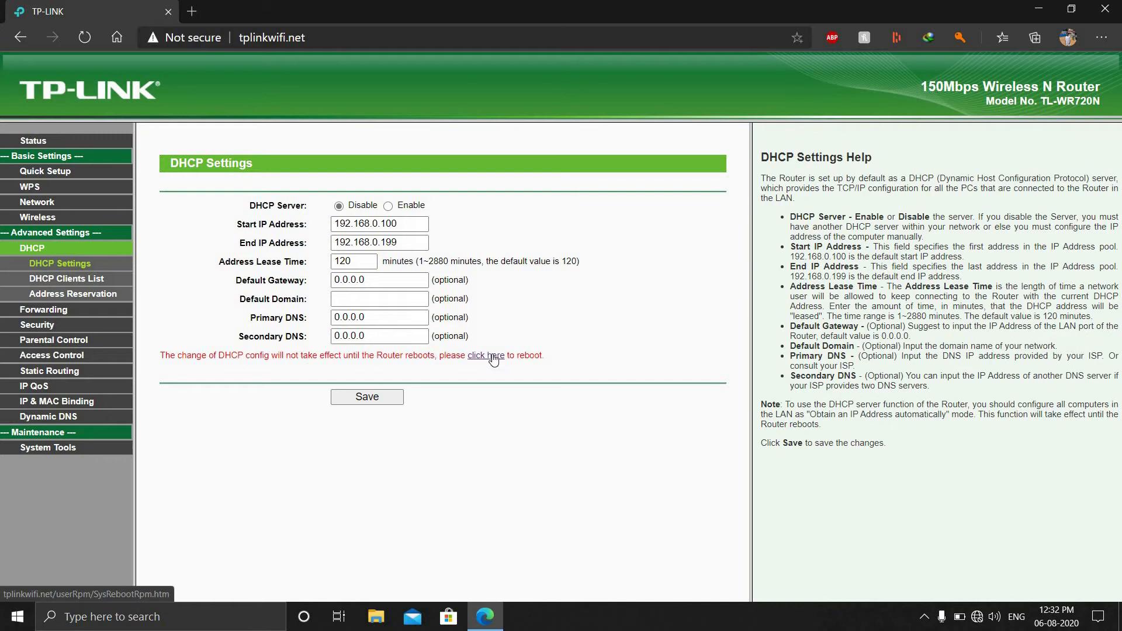
Reboot the router with confirmation and look up GreNinja Repeater among the available Wi-Fi networks
click(384, 227)
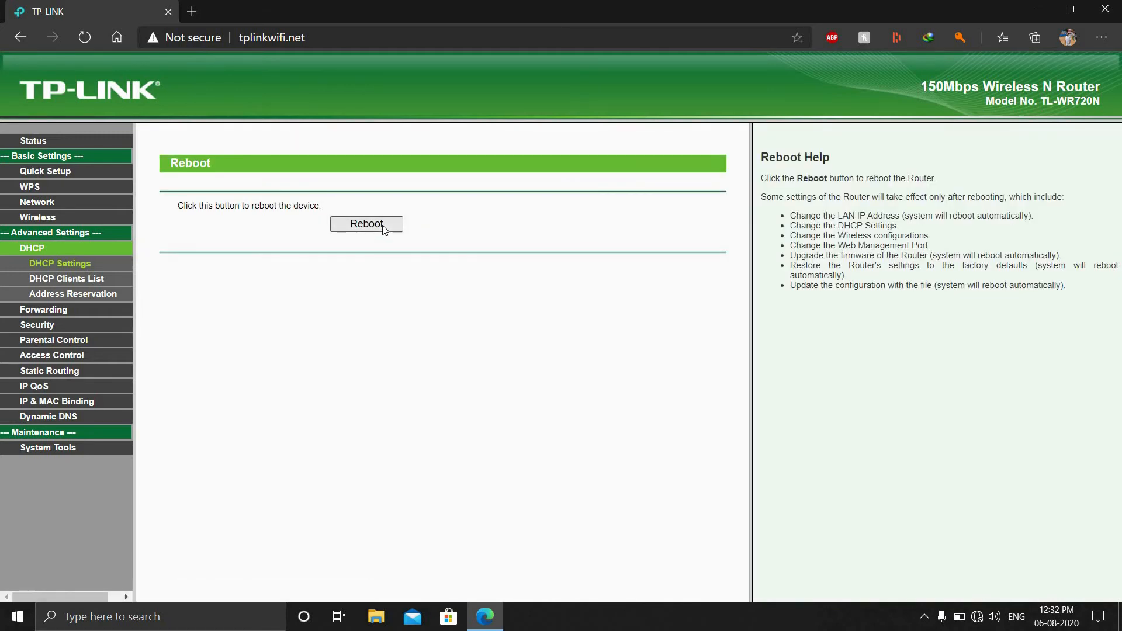
key(Return)
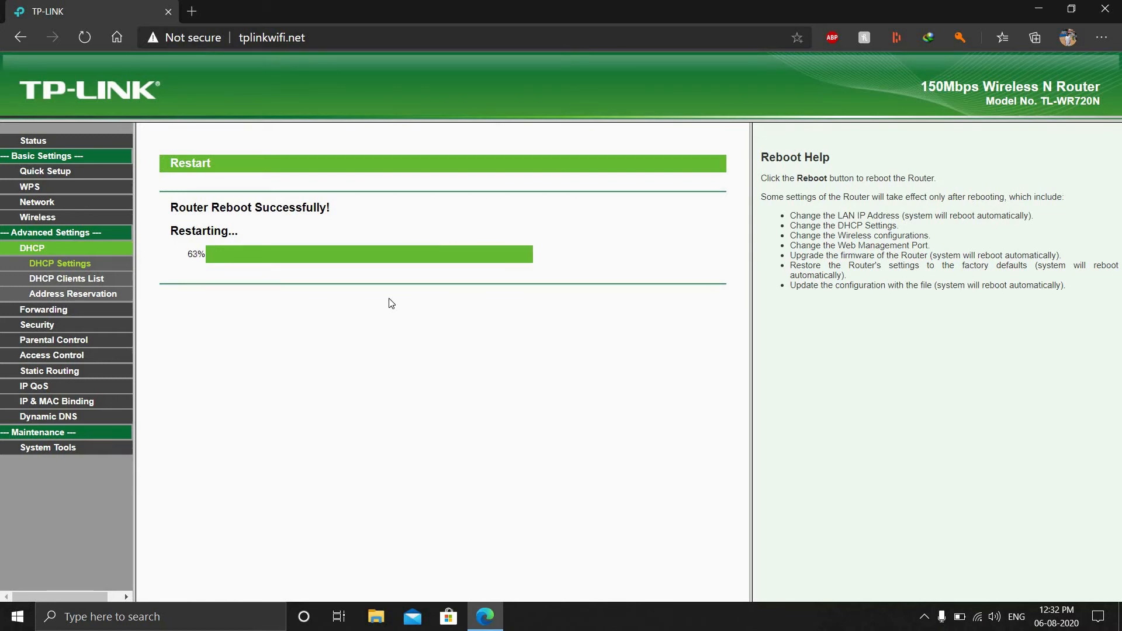
click(977, 616)
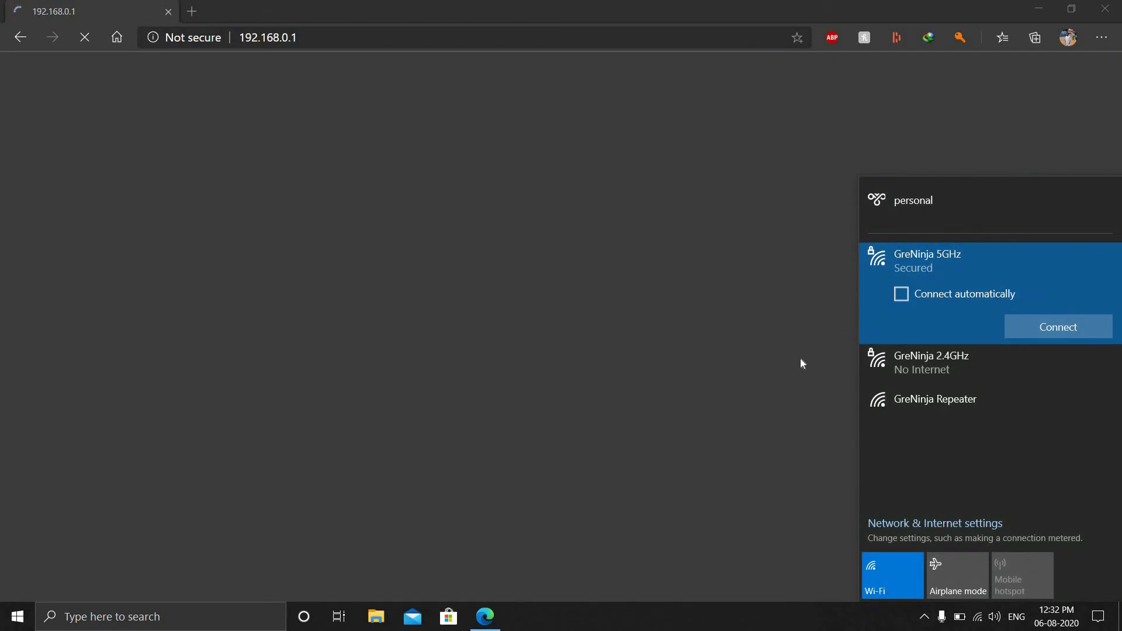
click(941, 402)
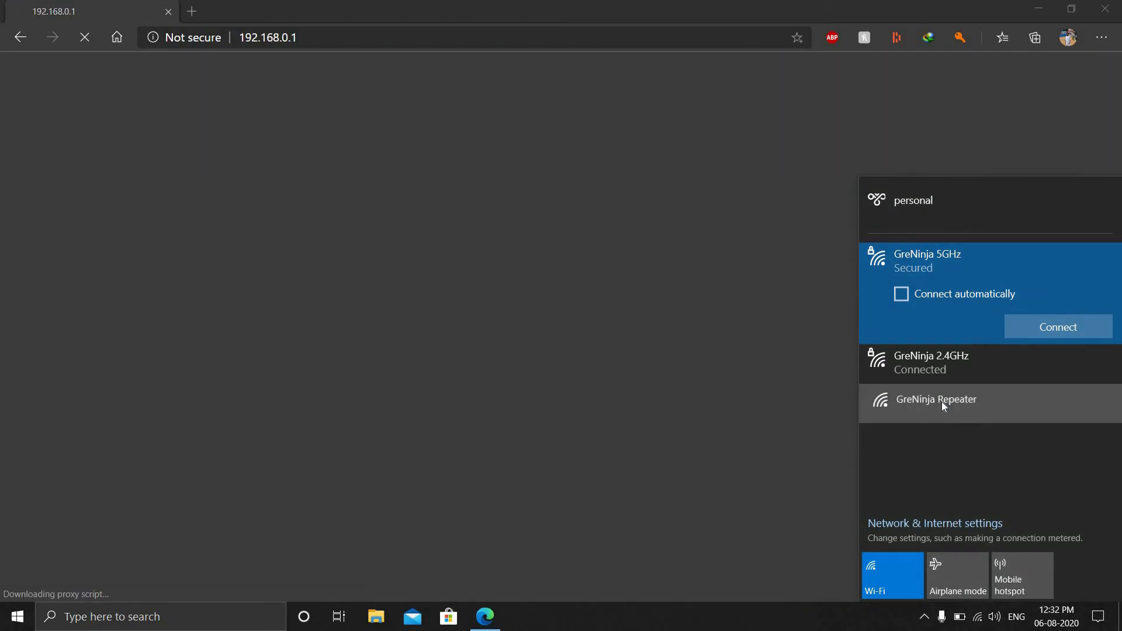
click(769, 411)
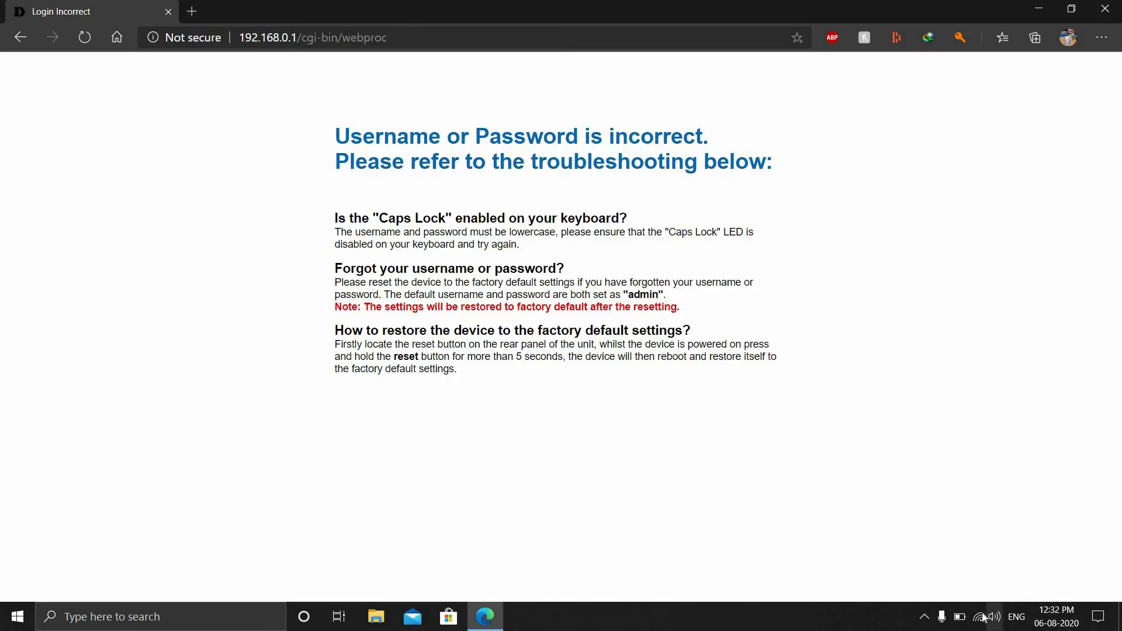
Connect the computer to the GreNinja Repeater Wi-Fi network with automatic connection enabled, entering its network security key
click(982, 615)
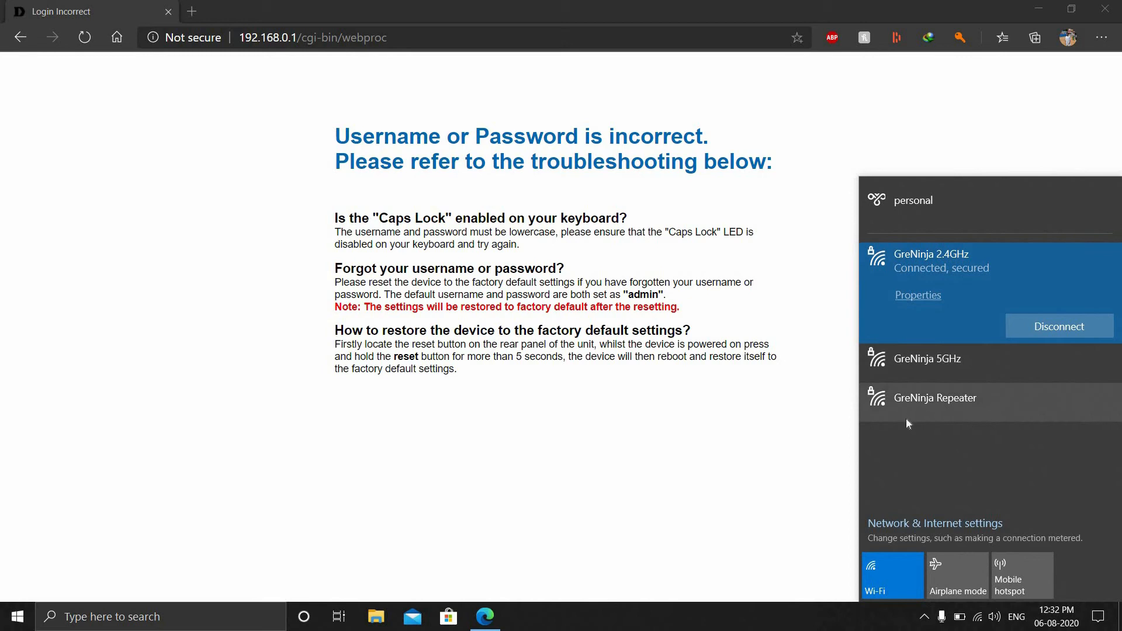
click(921, 395)
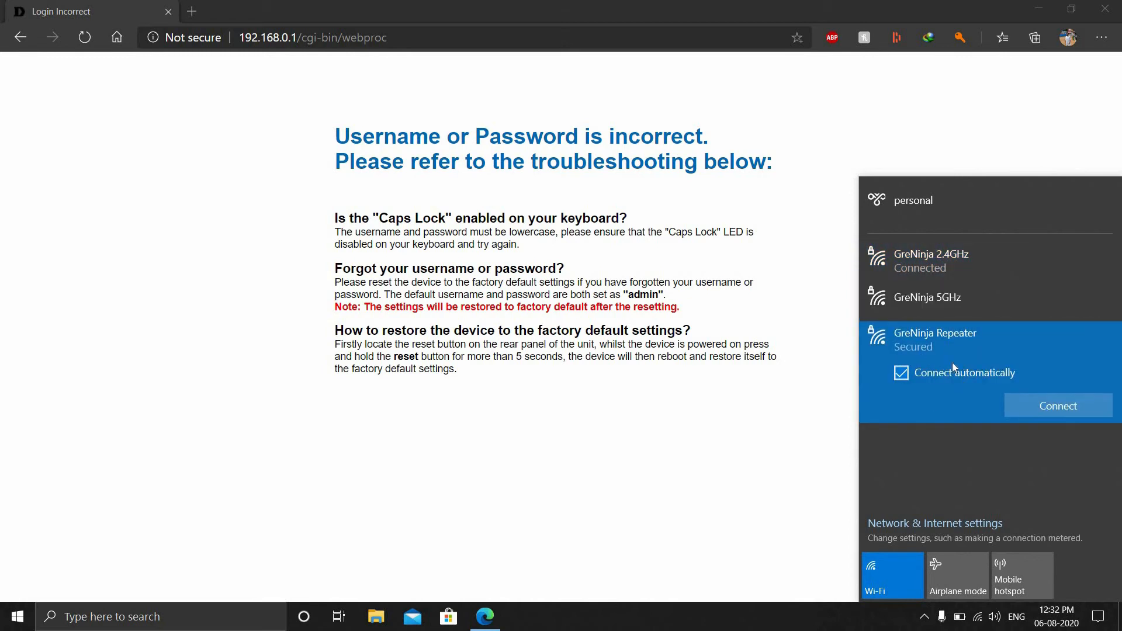
click(1040, 413)
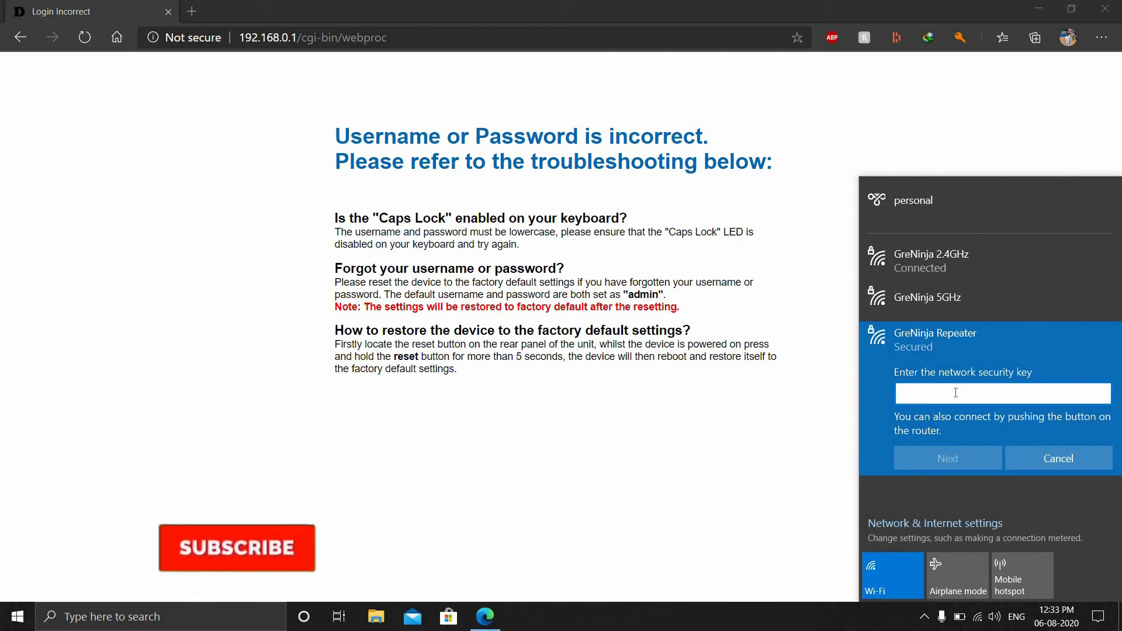
text(12•••••••••)
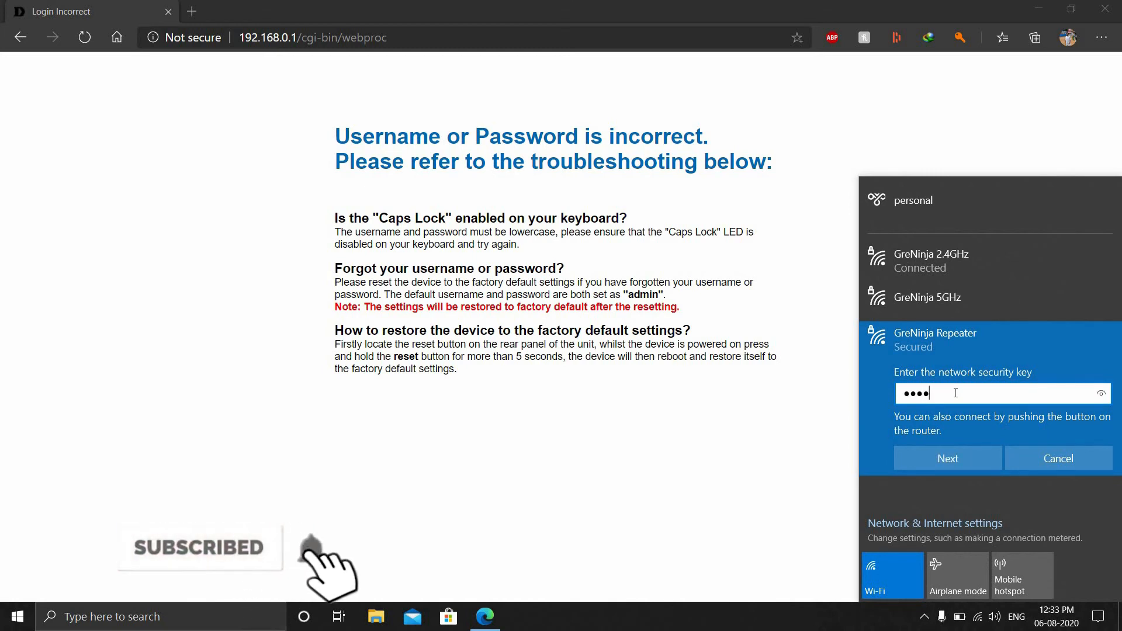
text(••)
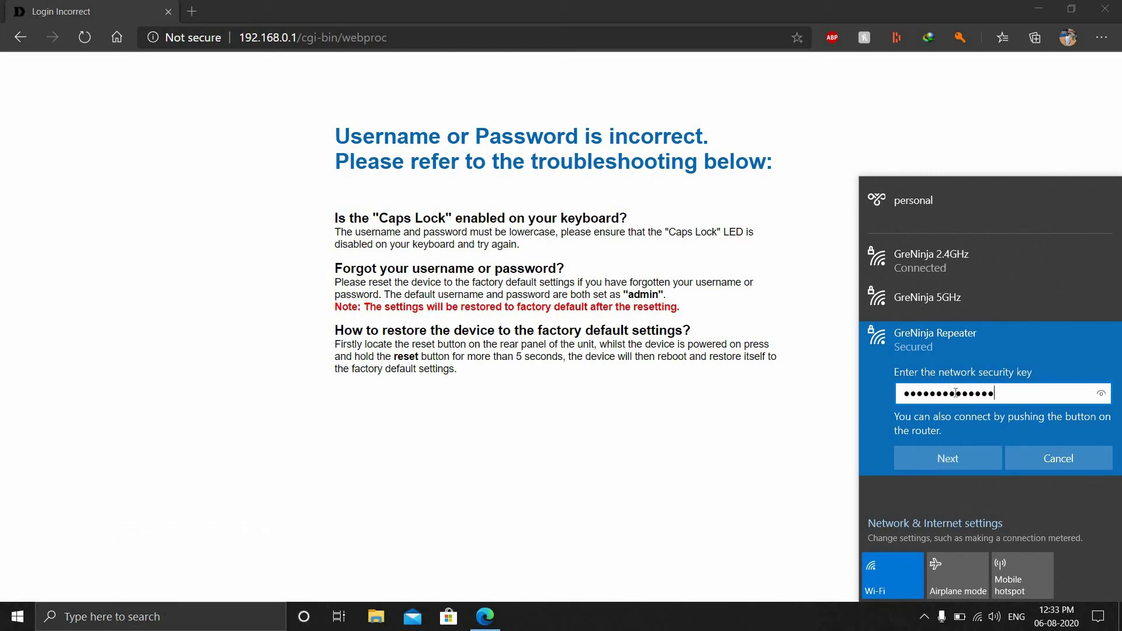
click(959, 464)
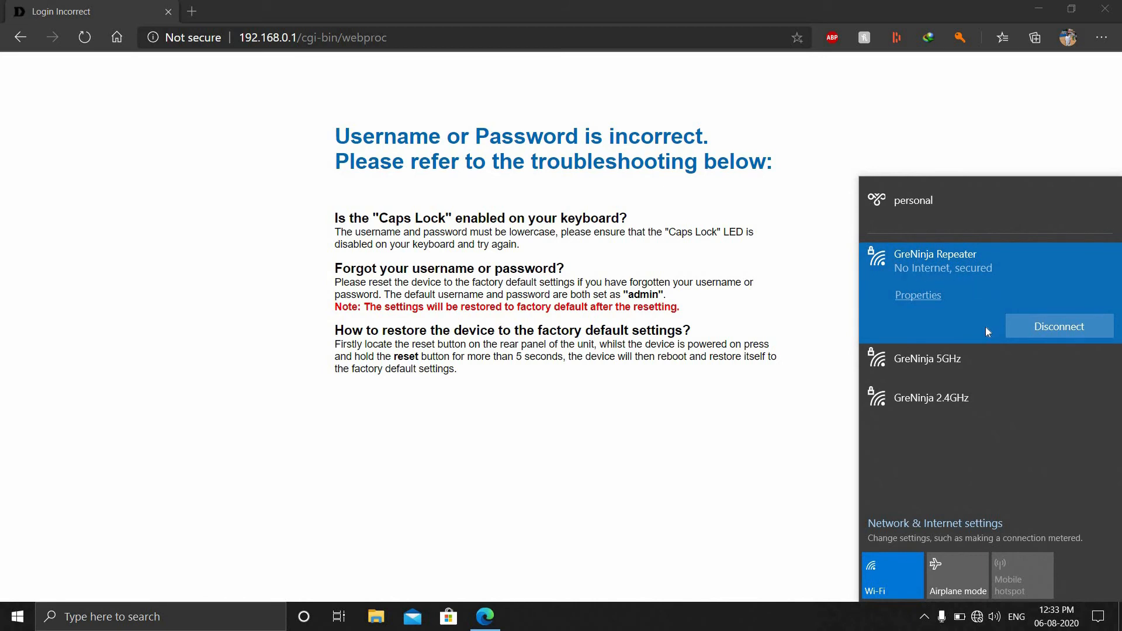
click(678, 514)
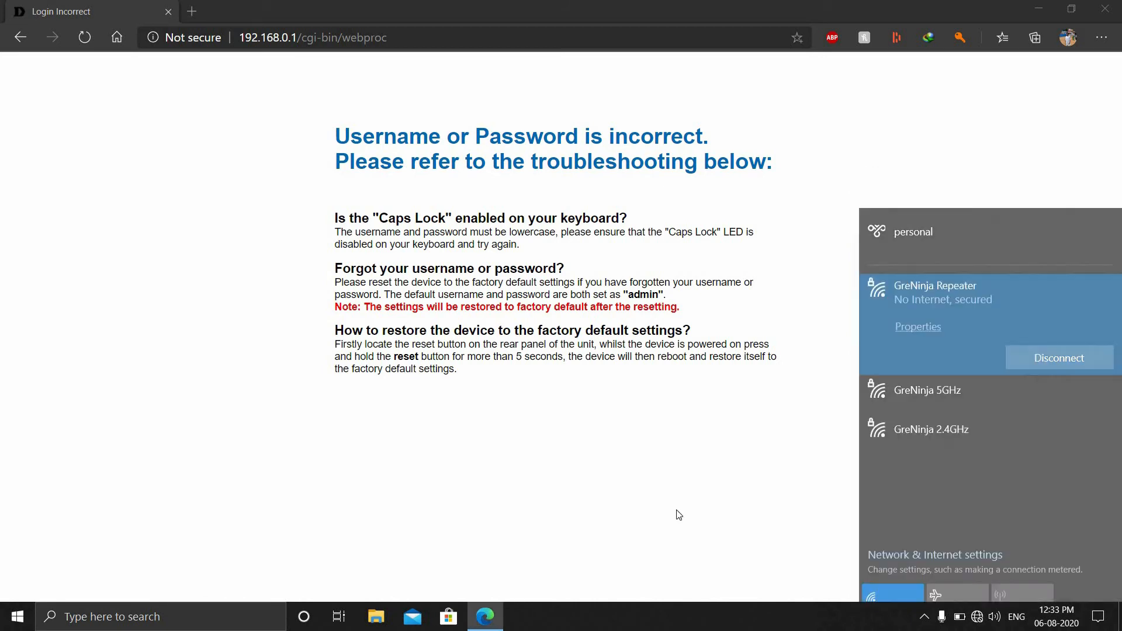
Reload the login error page and try to open the router's administration page at tplinkwifi.net
click(85, 37)
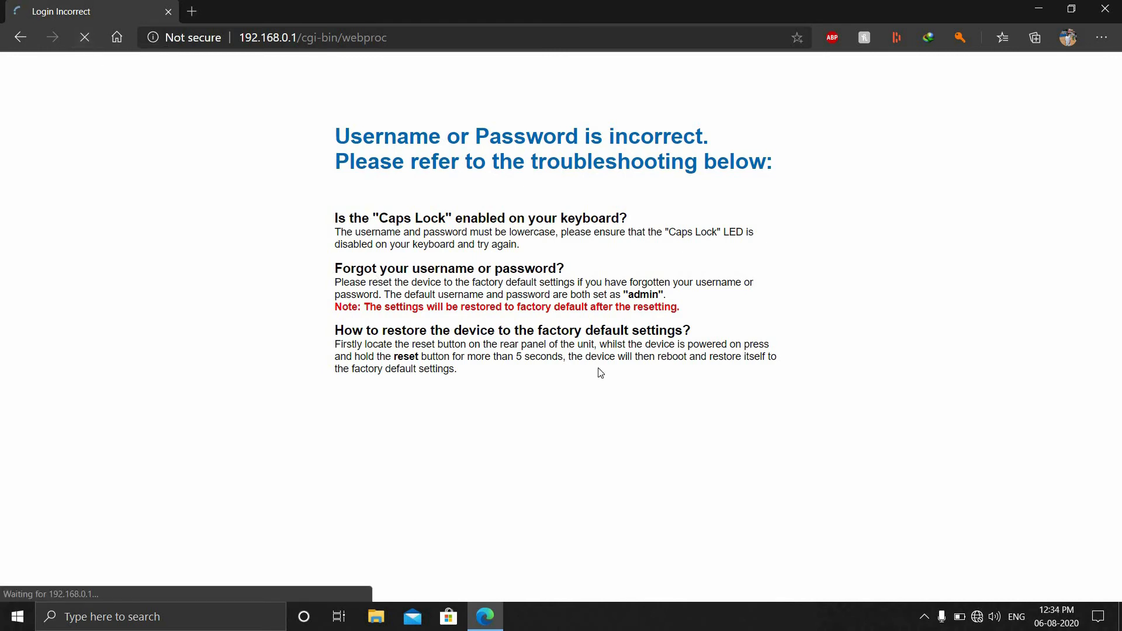
click(460, 36)
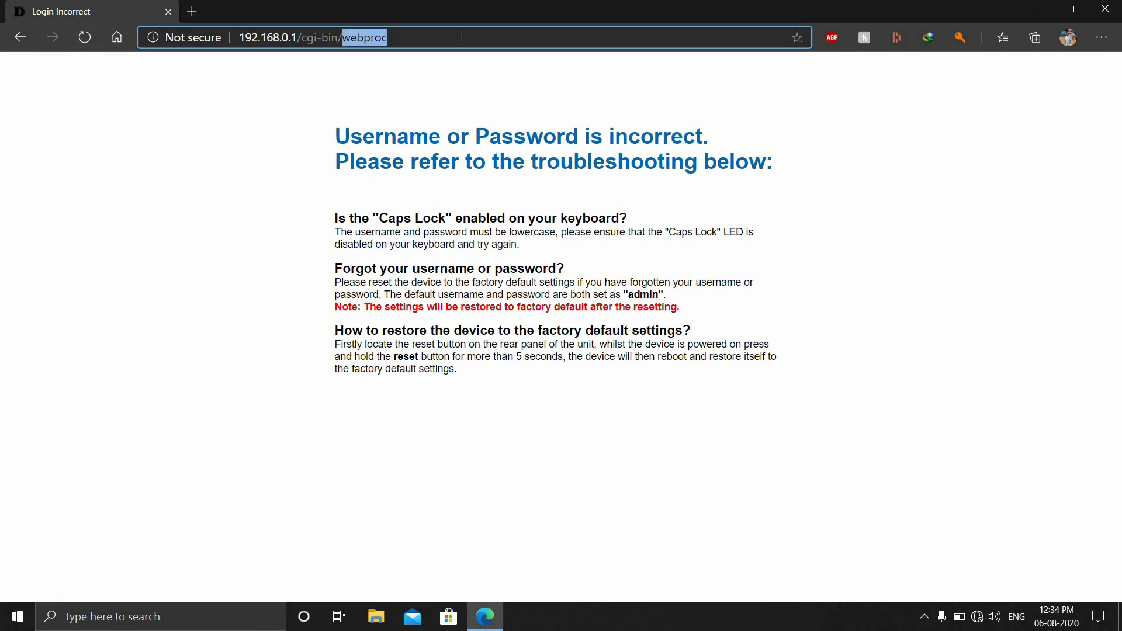
text(tpl)
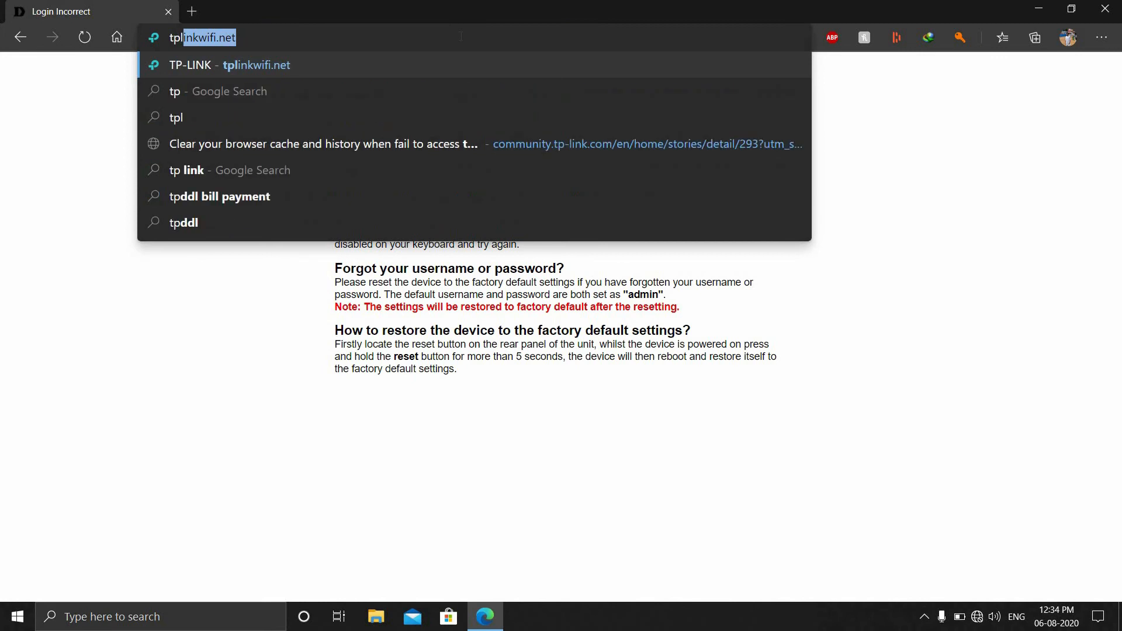
key(Return)
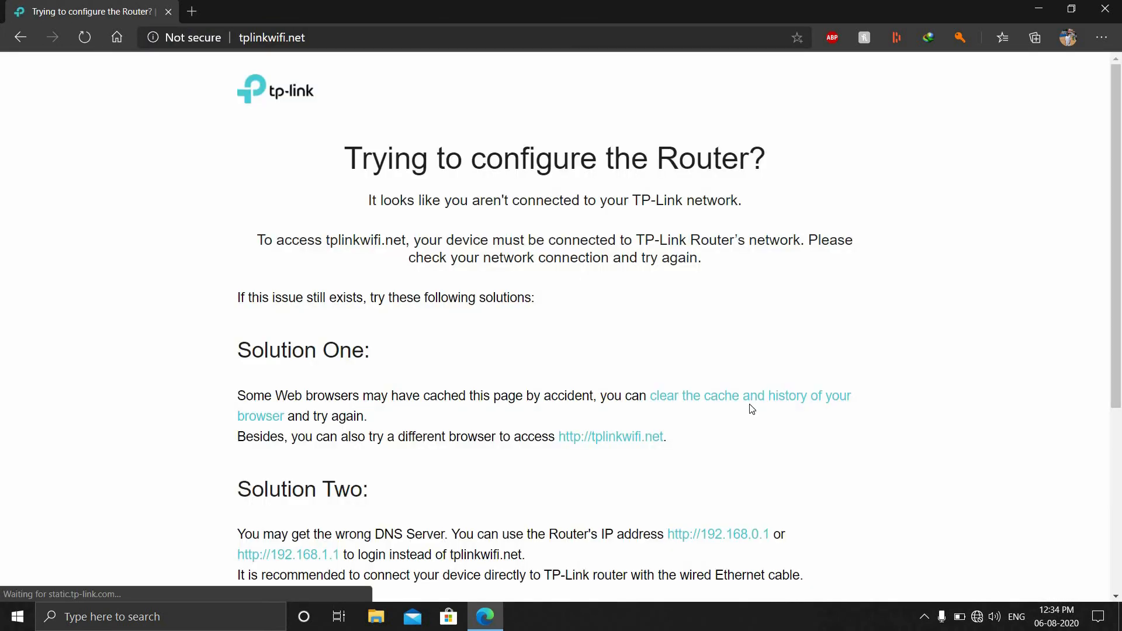
Read the suggested solutions, retry the tplinkwifi.net link under Solution One, and close the browser
scroll(751, 409, down, 1)
scroll(751, 409, up, 1)
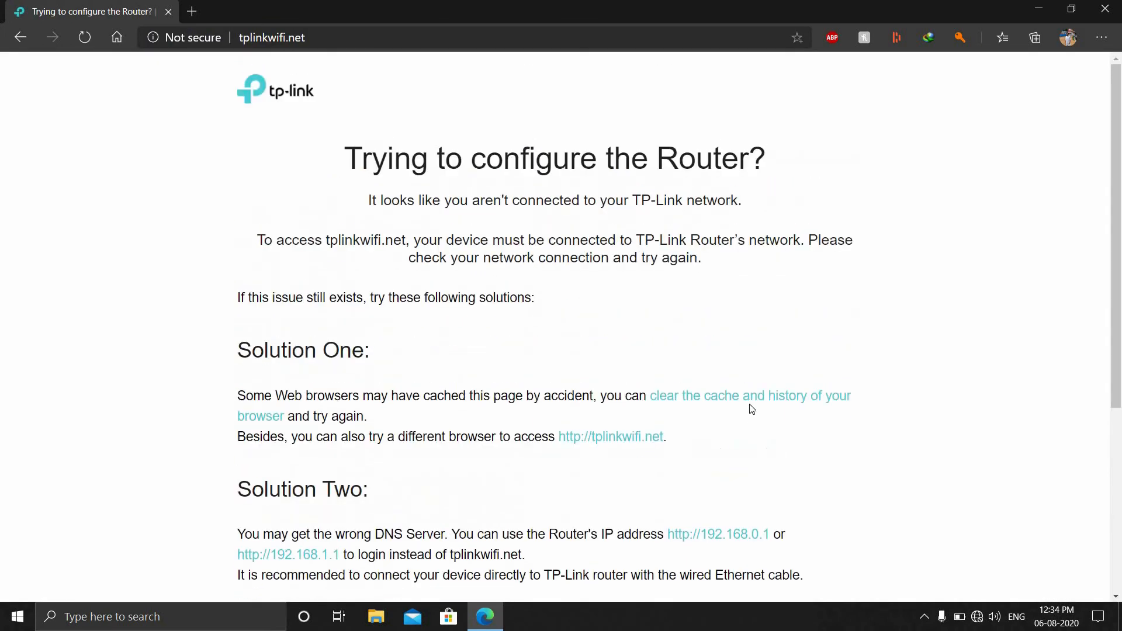
scroll(752, 409, down, 2)
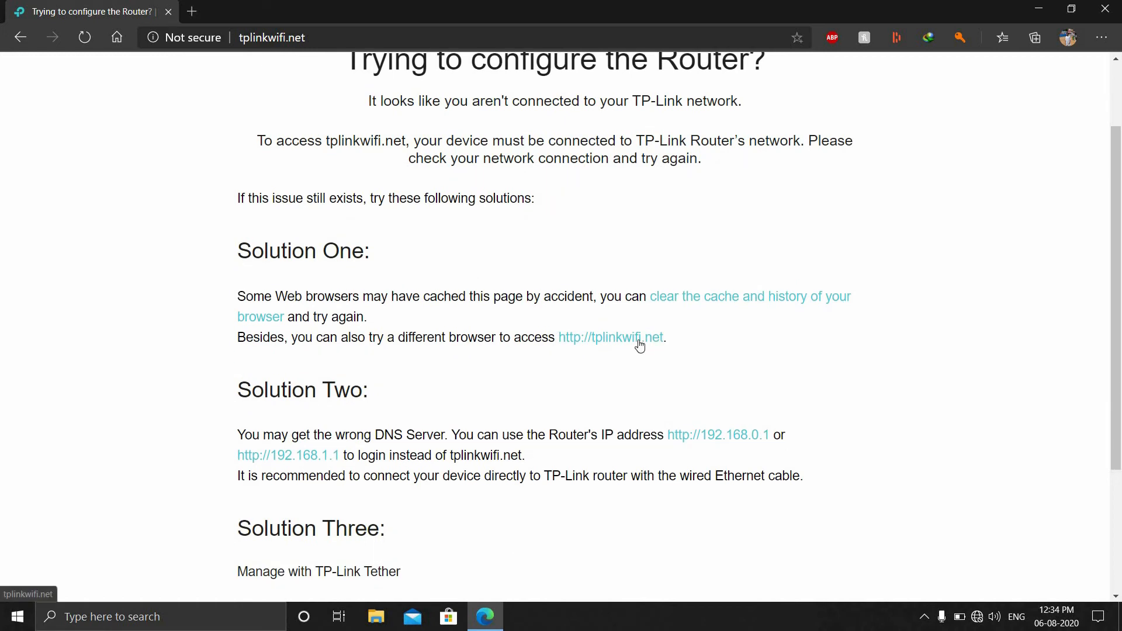
click(639, 340)
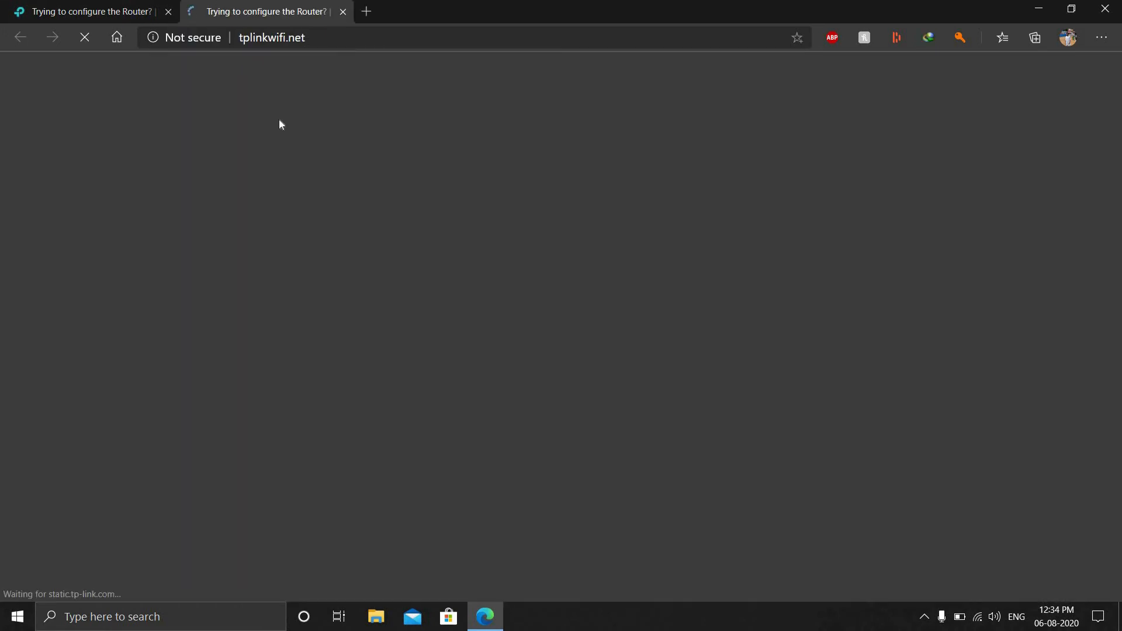
click(342, 12)
click(1105, 9)
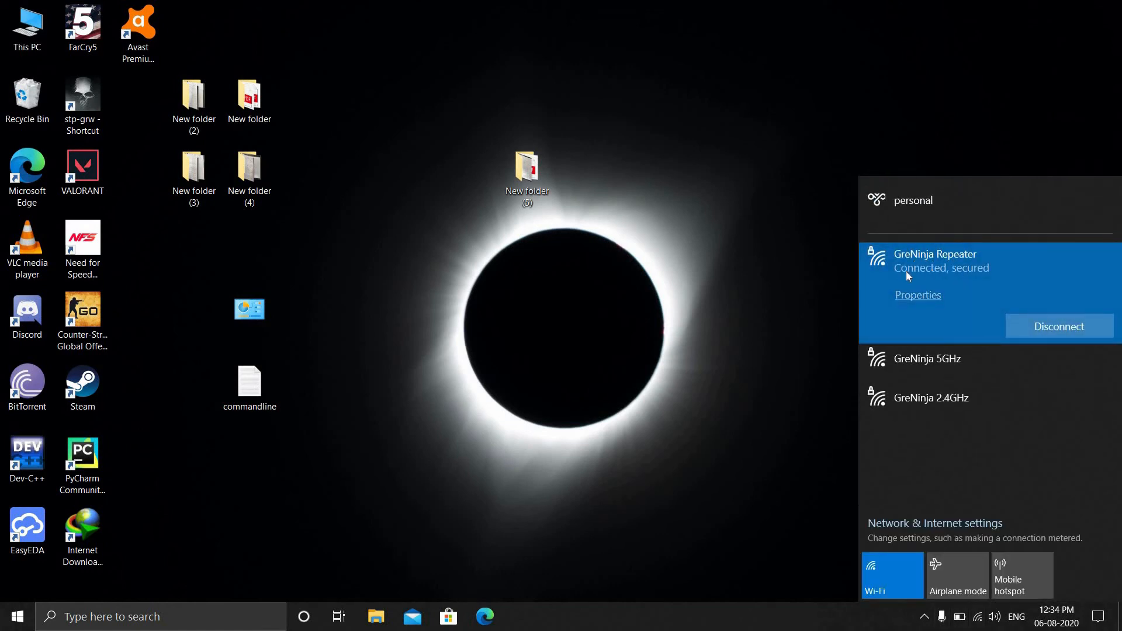
Reopen Microsoft Edge in a maximized window and check the Wi-Fi connection to GreNinja Repeater
right_click(750, 259)
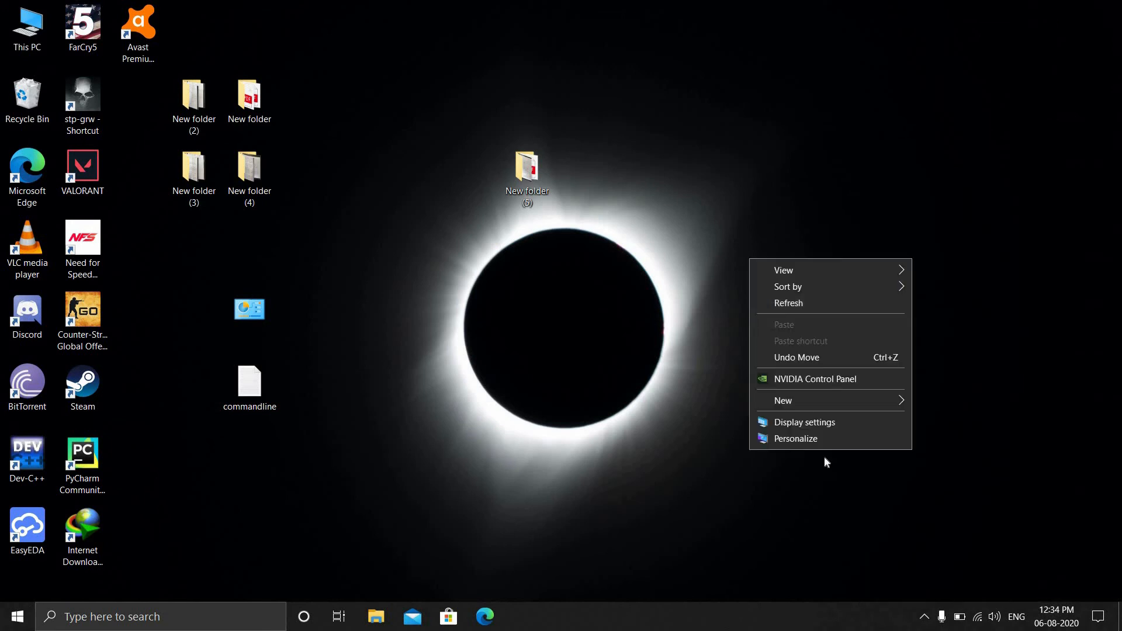
click(816, 303)
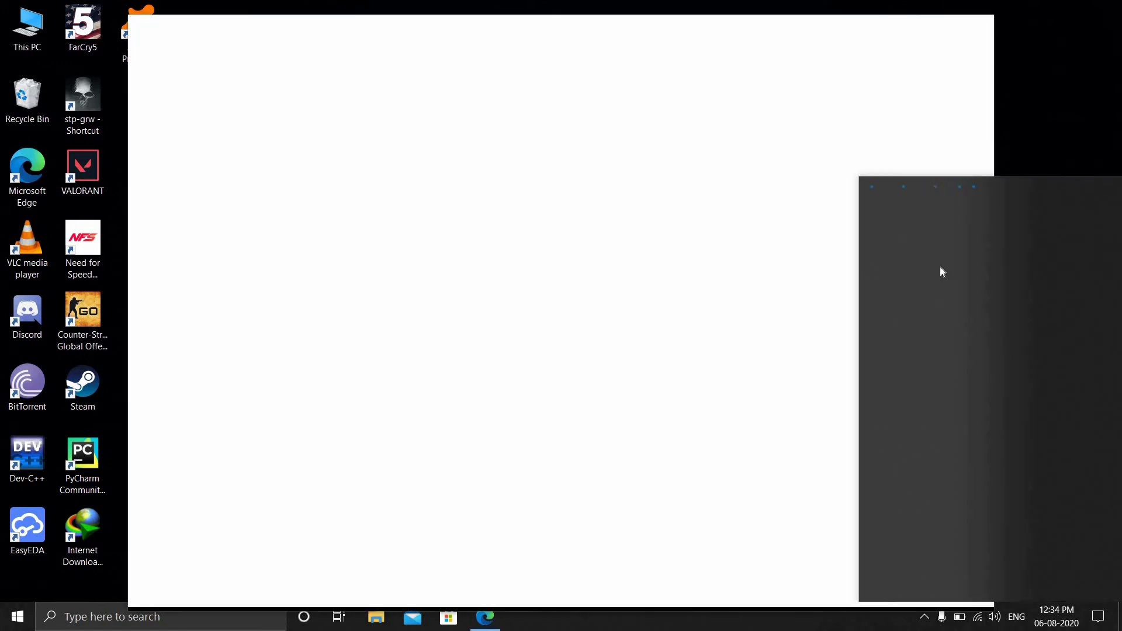
click(940, 266)
double_click(739, 33)
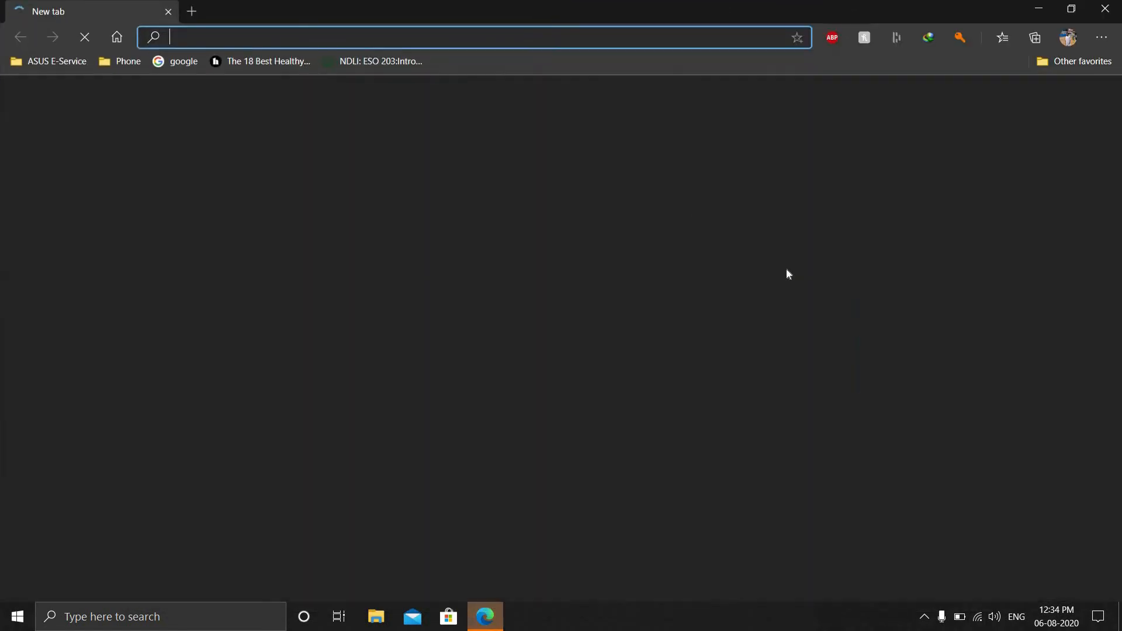
click(976, 618)
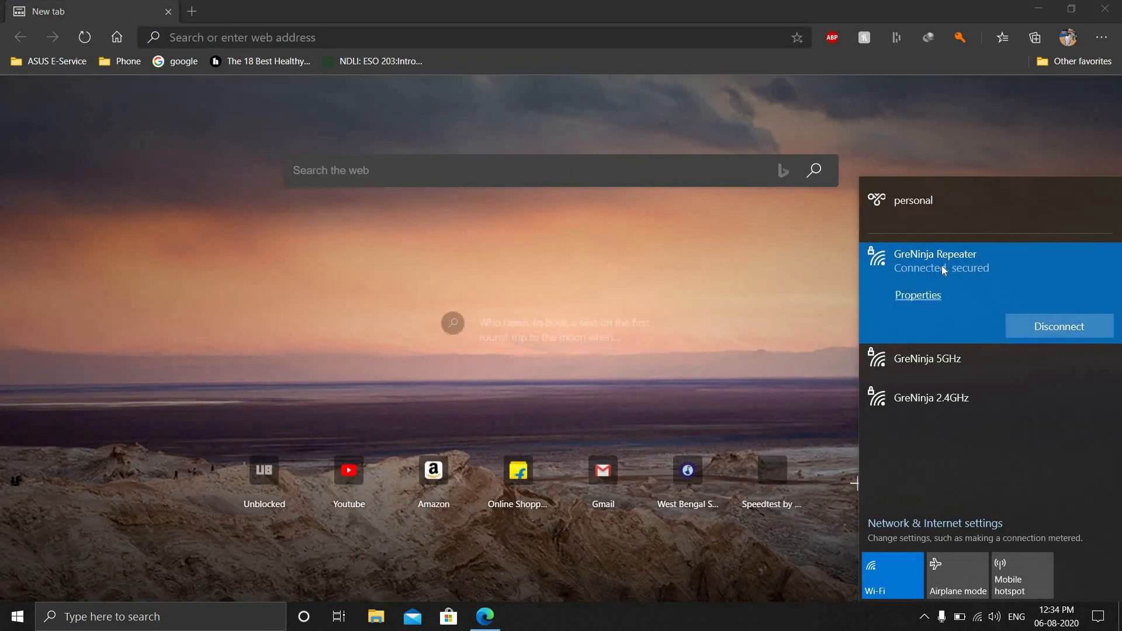
click(826, 275)
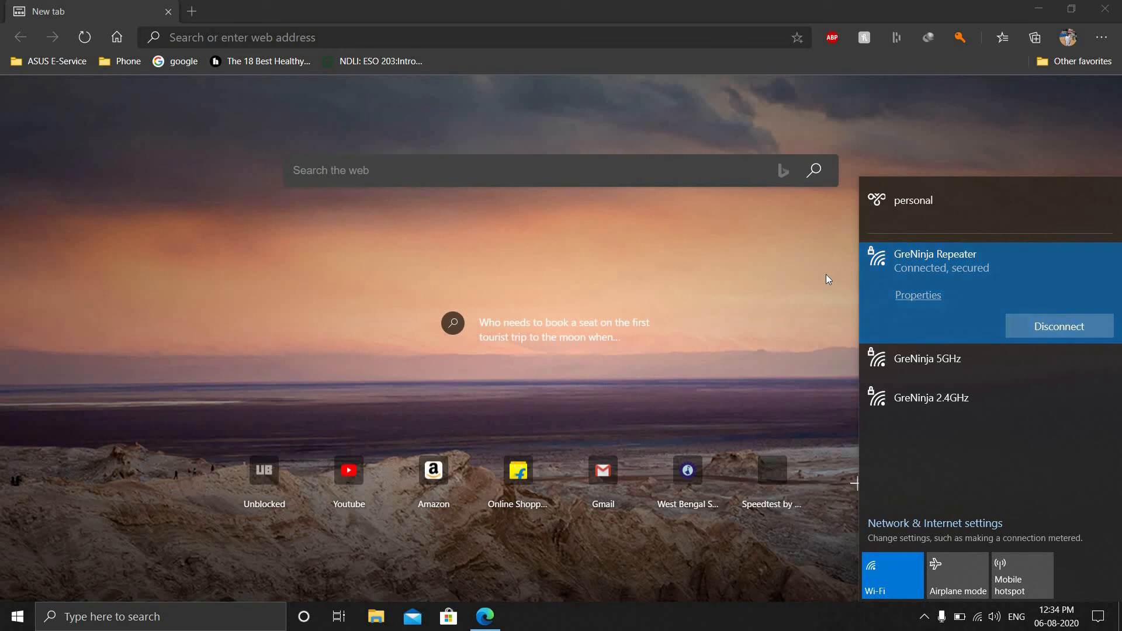
Open speedtest.net and start a speed test over the GreNinja Repeater connection
click(398, 37)
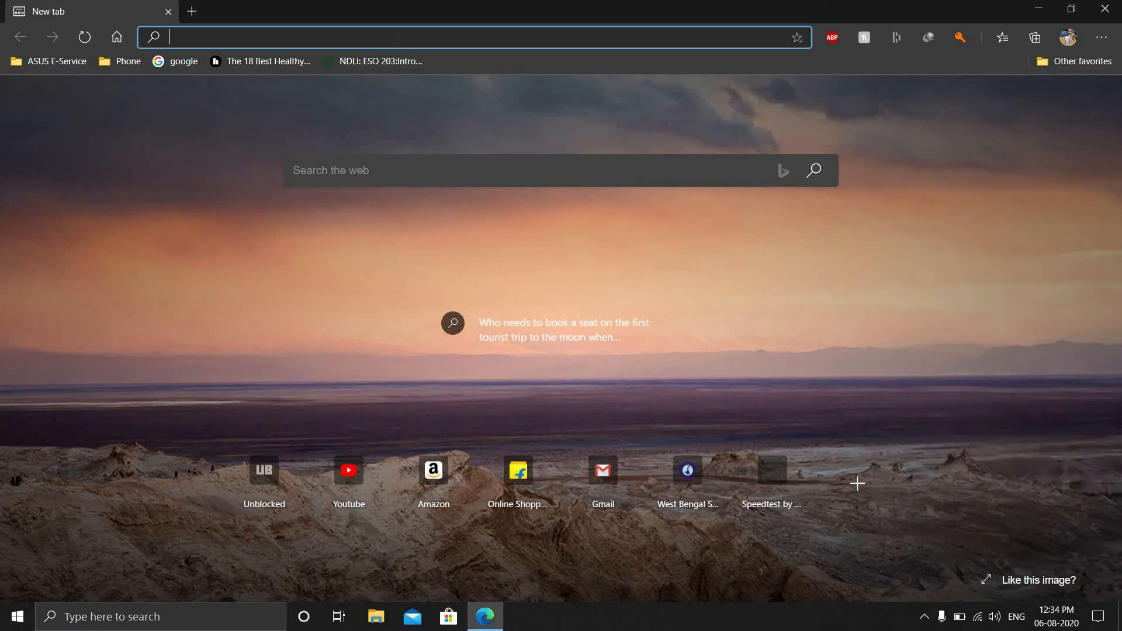
text(speedtest.net)
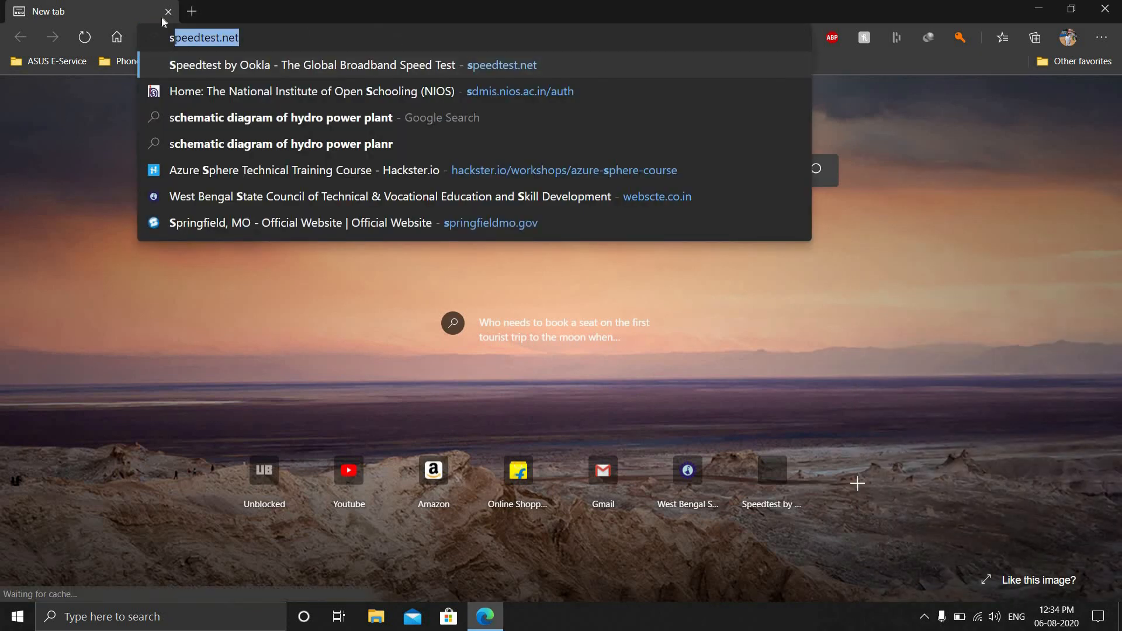
key(Return)
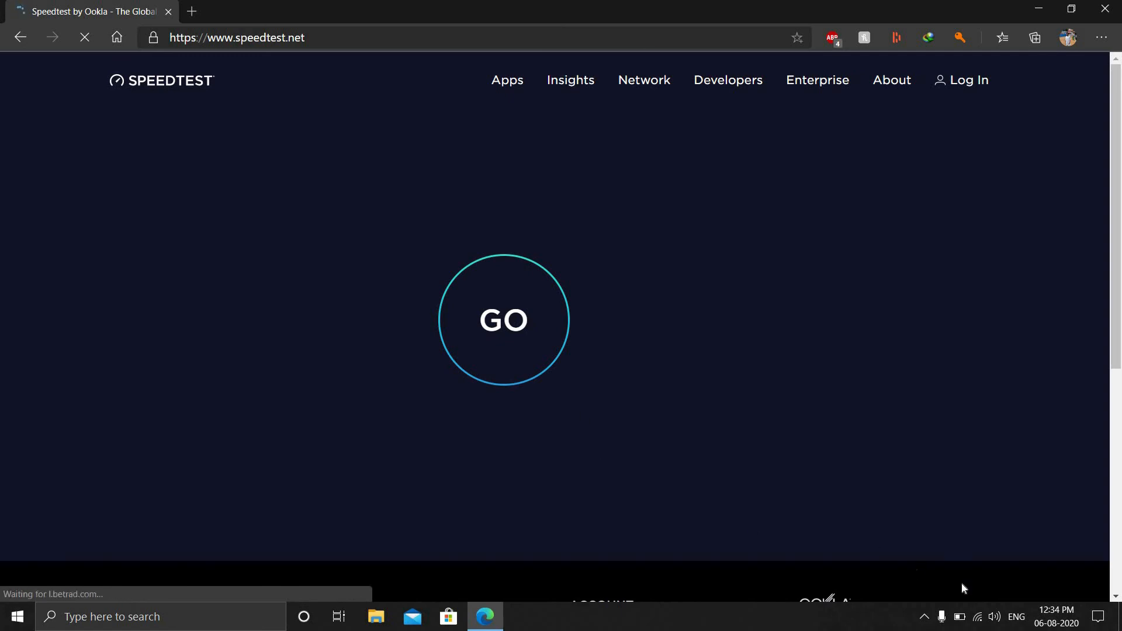
click(975, 618)
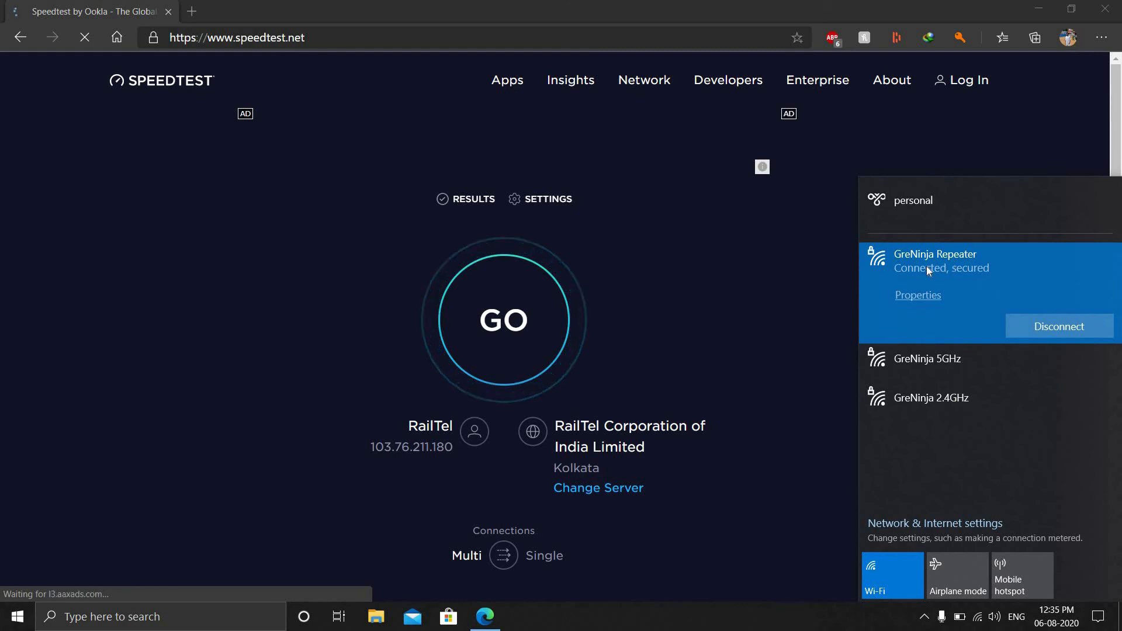
click(529, 335)
click(530, 334)
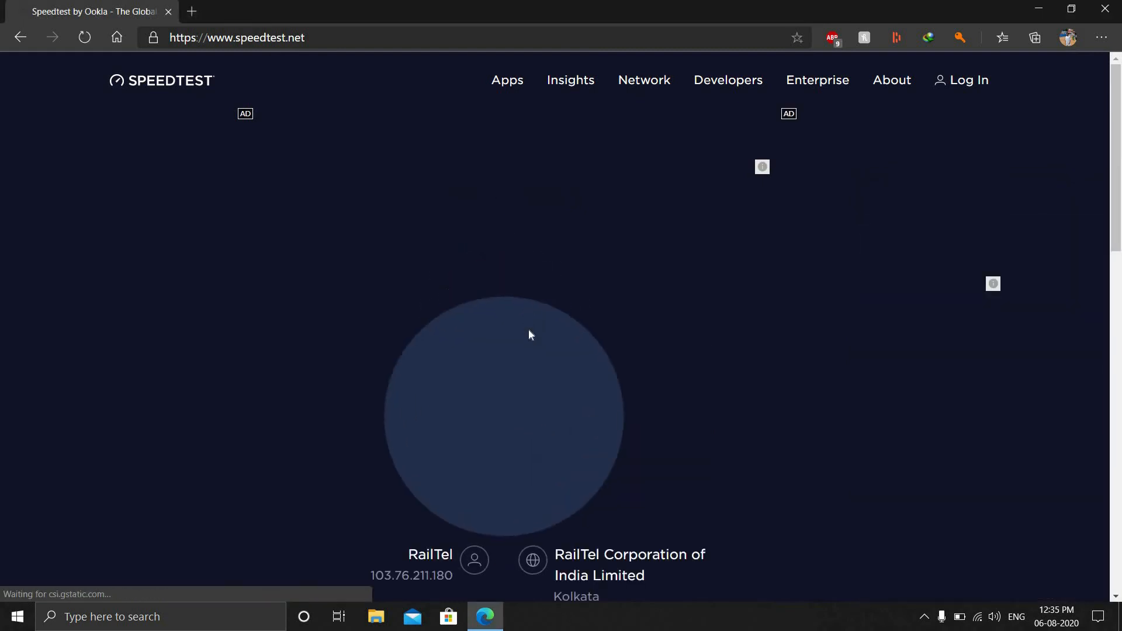